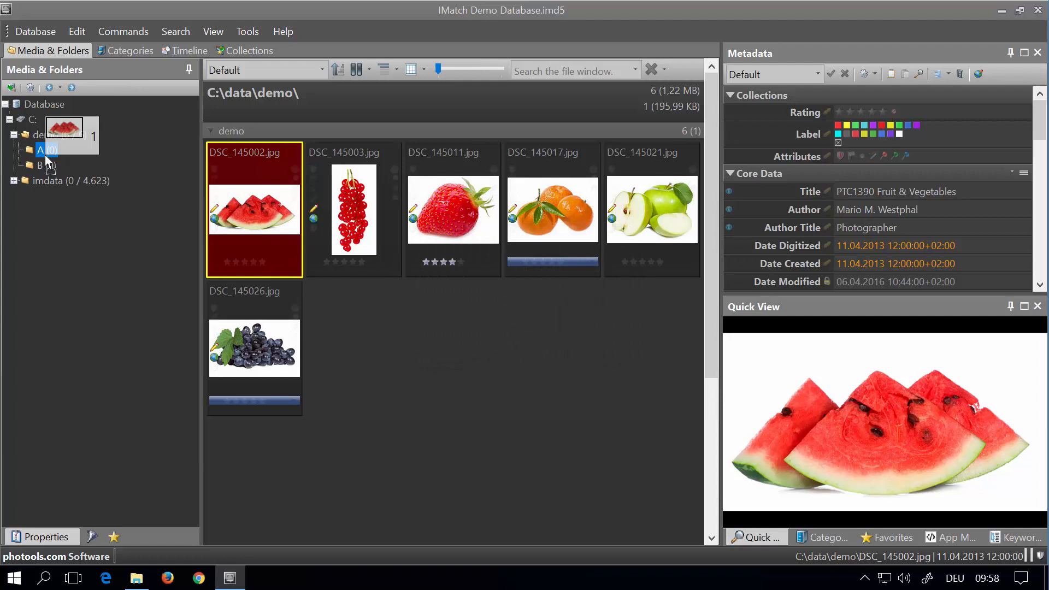
# Step: Copy DSC_145002.jpg into folder A, check that folder's contents and return to the demo folder
pyautogui.moveTo(48, 160); pyautogui.dragTo(48, 161)
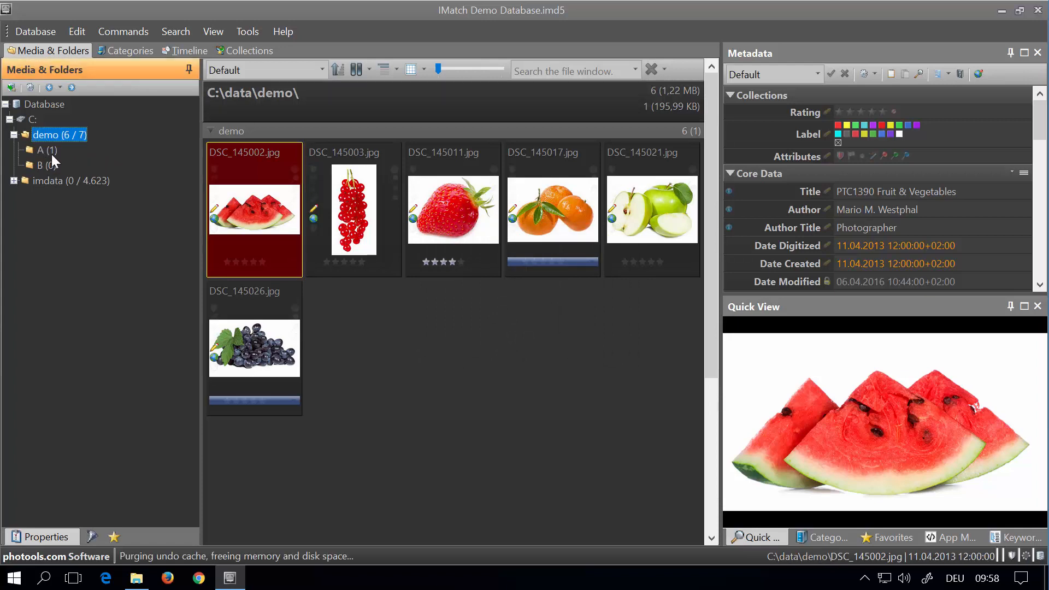
pyautogui.click(52, 155)
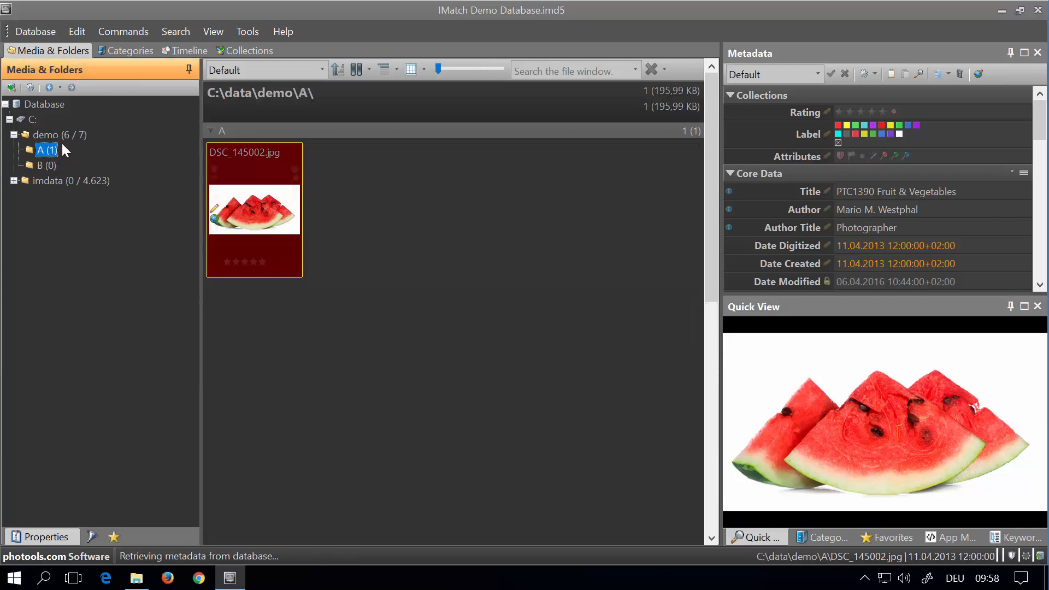
pyautogui.click(63, 137)
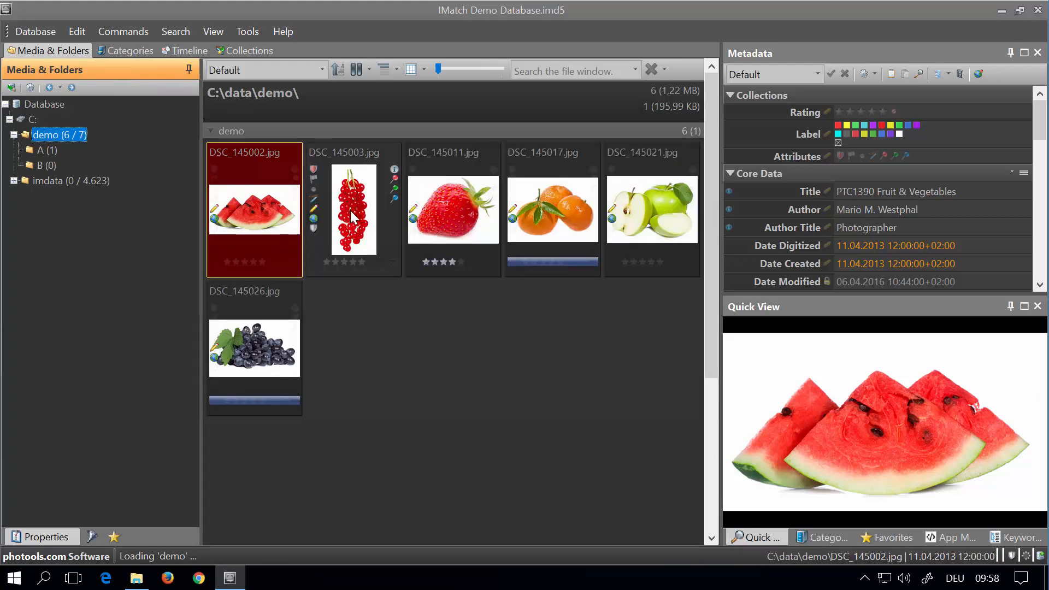
# Step: Move DSC_145002.jpg from the demo folder into folder B, check folder B and return to the demo folder
pyautogui.moveTo(262, 207); pyautogui.dragTo(46, 170)
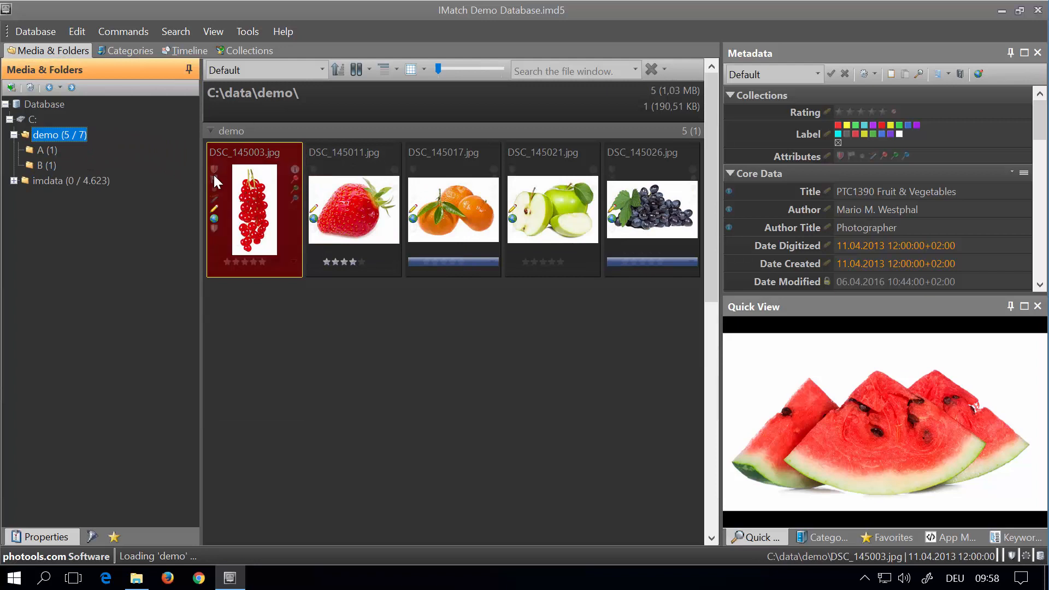
pyautogui.click(52, 167)
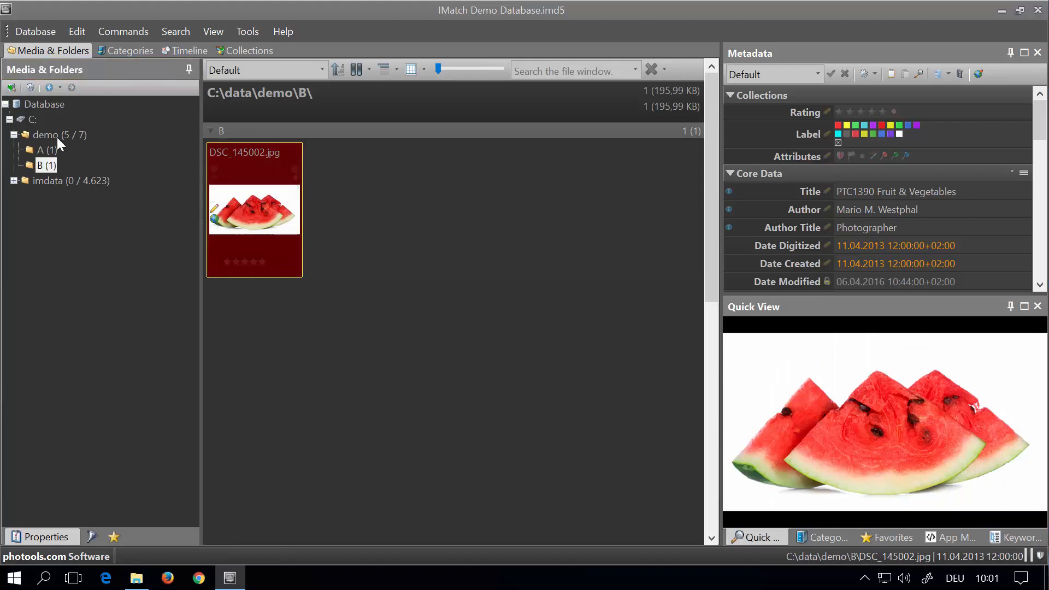
pyautogui.click(56, 136)
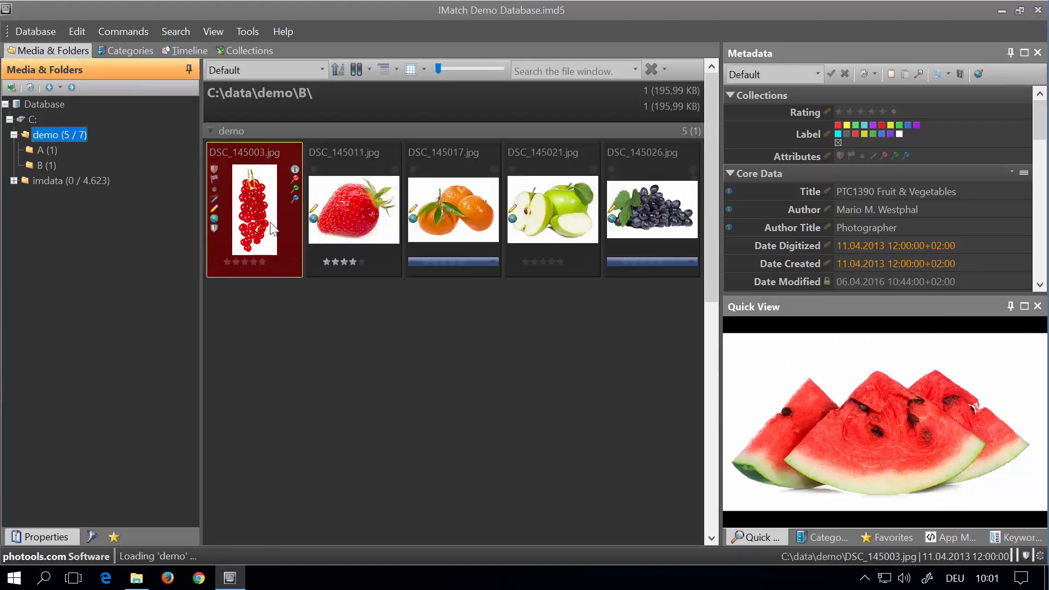
# Step: Move all the files remaining in the demo folder, DSC_145003.jpg through DSC_145026.jpg, into folder B and open folder B
pyautogui.keyDown('shift'); pyautogui.click(655, 205); pyautogui.keyUp('shift')
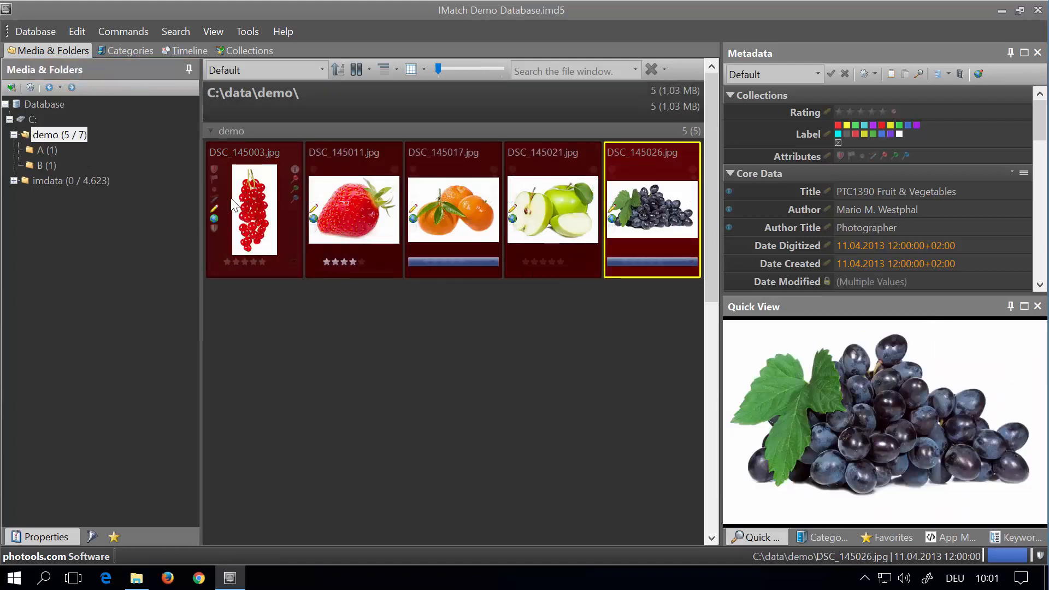
pyautogui.moveTo(251, 210); pyautogui.dragTo(54, 171)
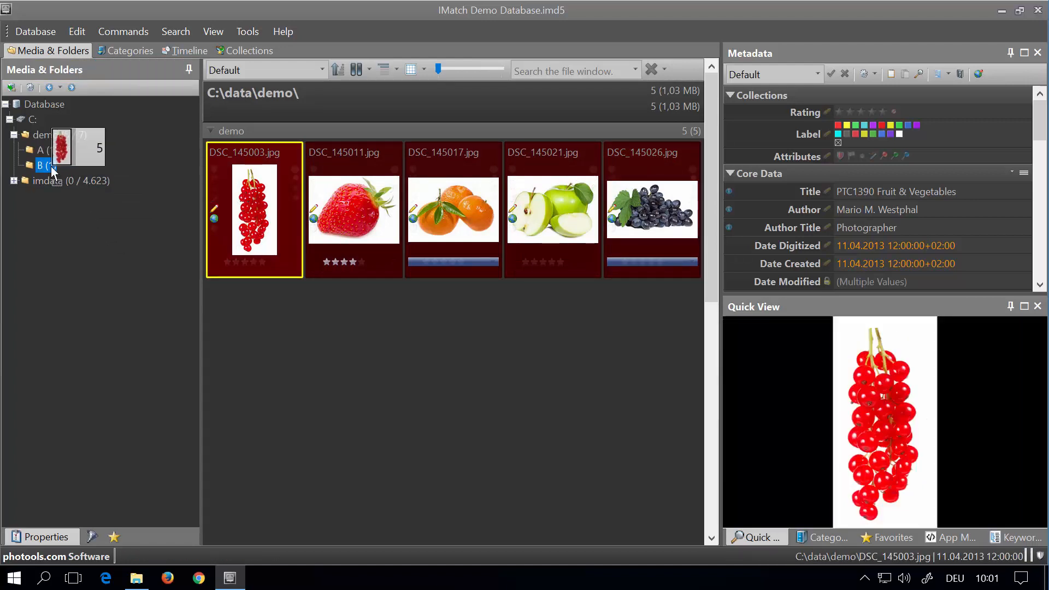
pyautogui.moveTo(54, 171); pyautogui.dragTo(54, 168)
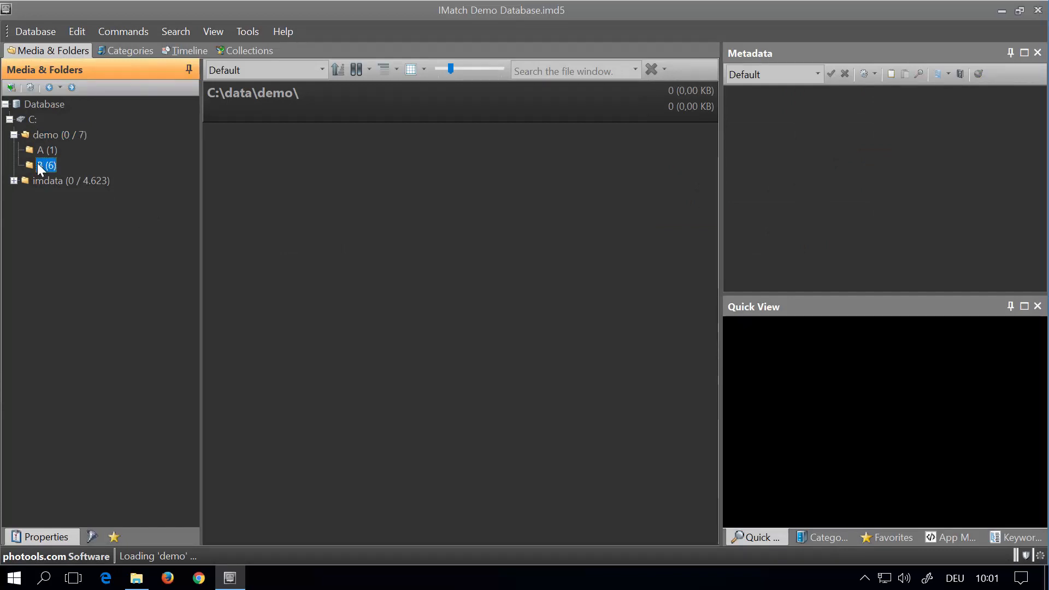
pyautogui.click(37, 163)
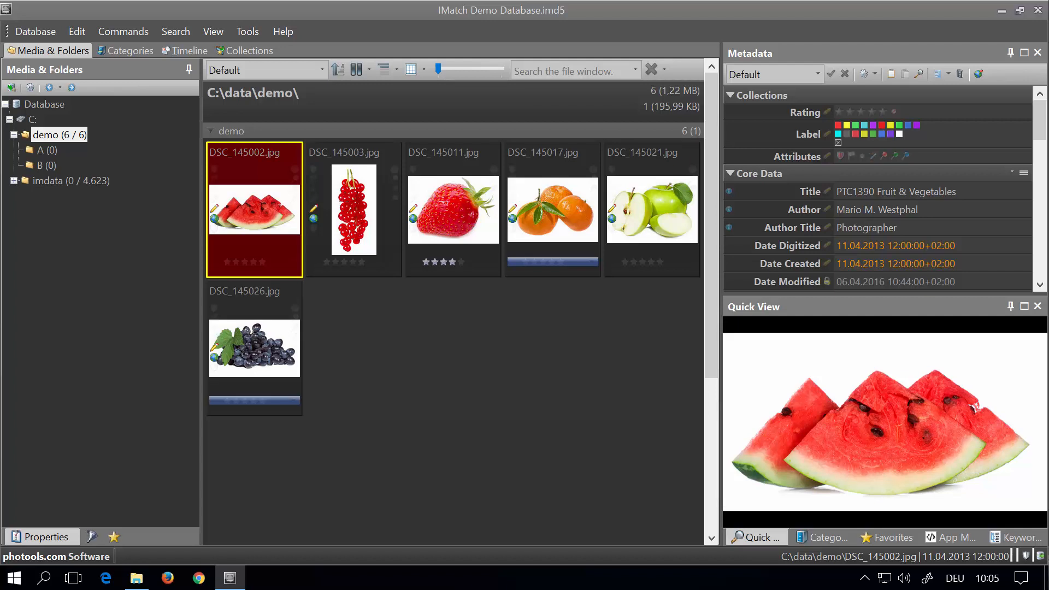
# Step: Copy the files DSC_145002.jpg through DSC_145017.jpg from the demo folder and paste them into folder B
pyautogui.click(564, 212)
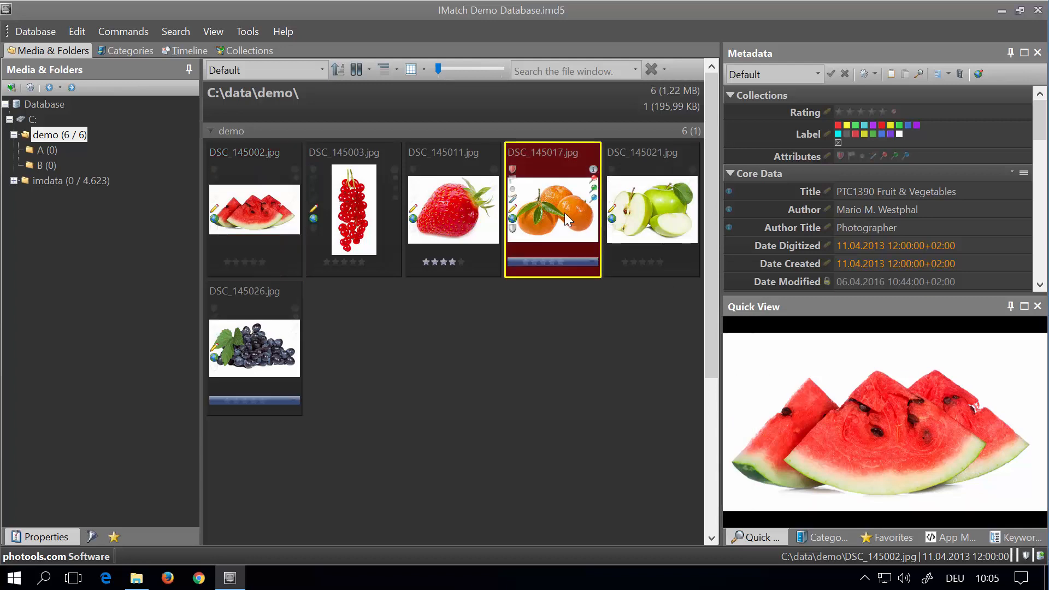
pyautogui.click(254, 210)
pyautogui.keyDown('shift'); pyautogui.click(541, 195); pyautogui.keyUp('shift')
pyautogui.hotkey('ctrl', 'c')
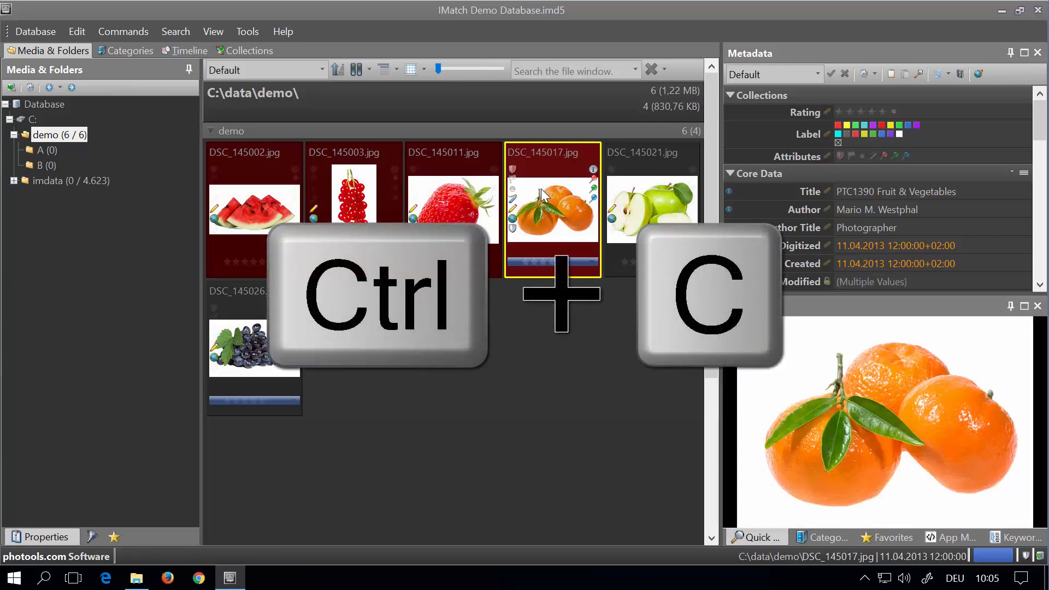
pyautogui.click(563, 362)
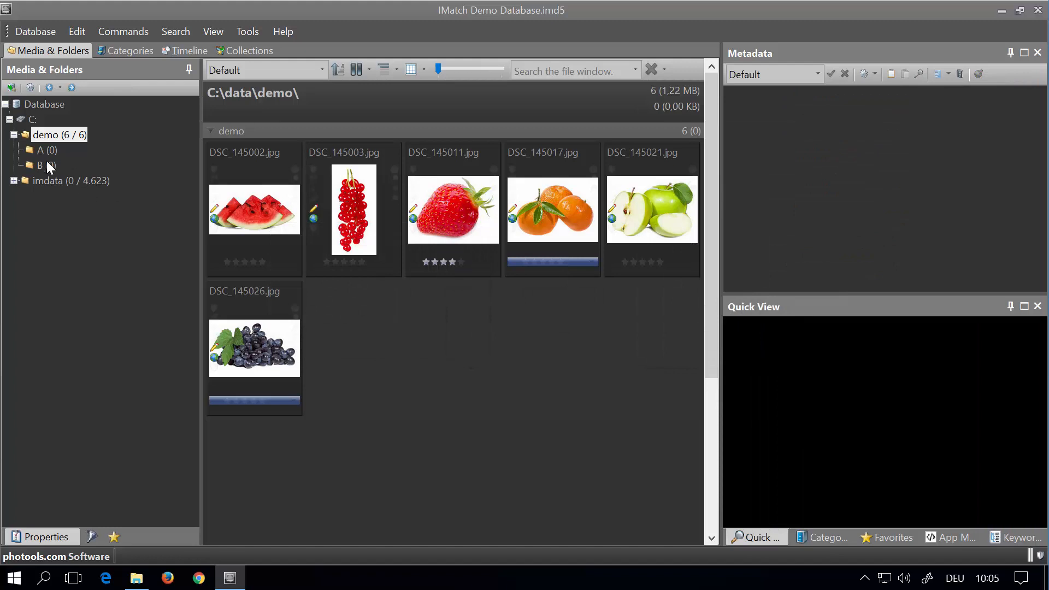
pyautogui.click(47, 164)
pyautogui.hotkey('ctrl', 'v')
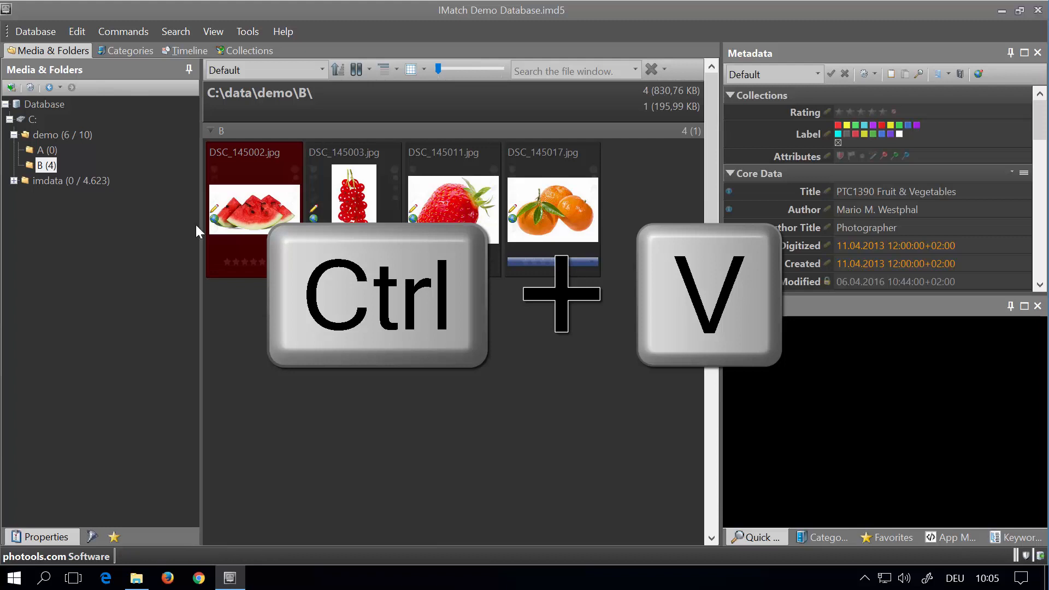
# Step: Cut DSC_145021.jpg from the demo folder and paste it into folder A
pyautogui.click(81, 137)
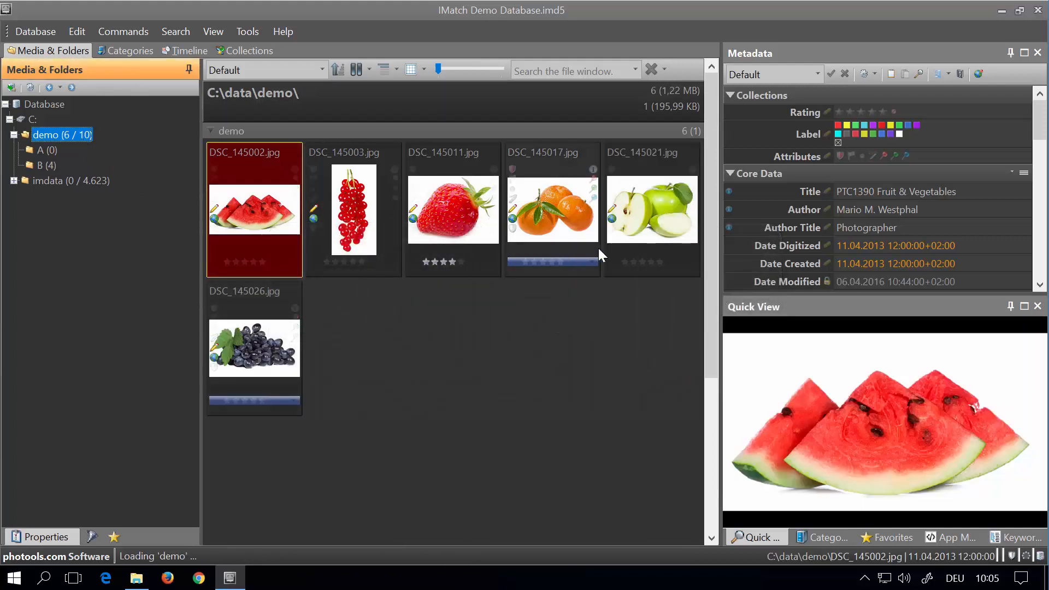
pyautogui.click(653, 195)
pyautogui.hotkey('ctrl', 'x')
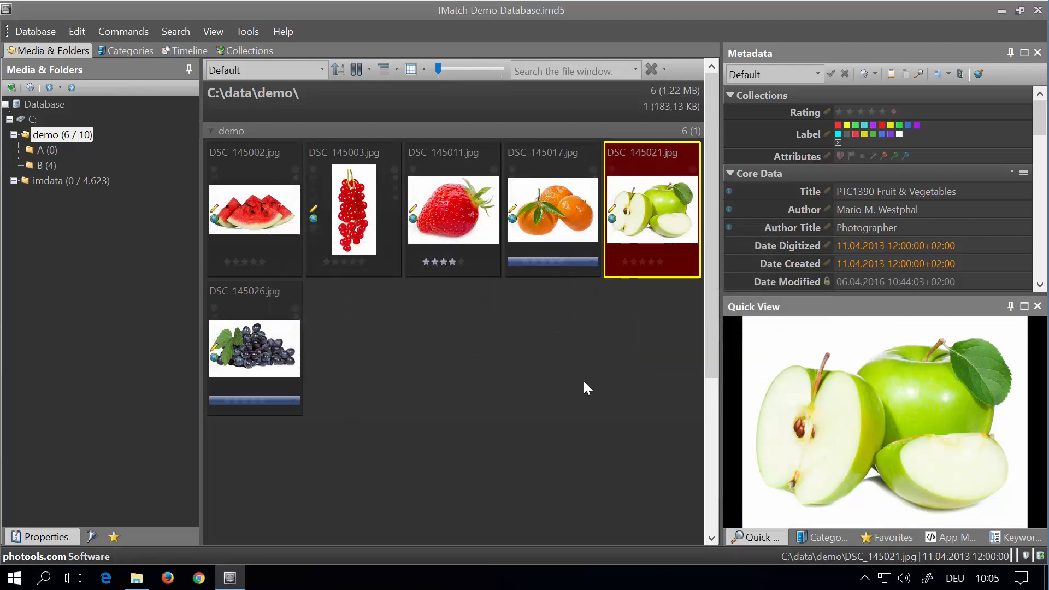
pyautogui.click(47, 151)
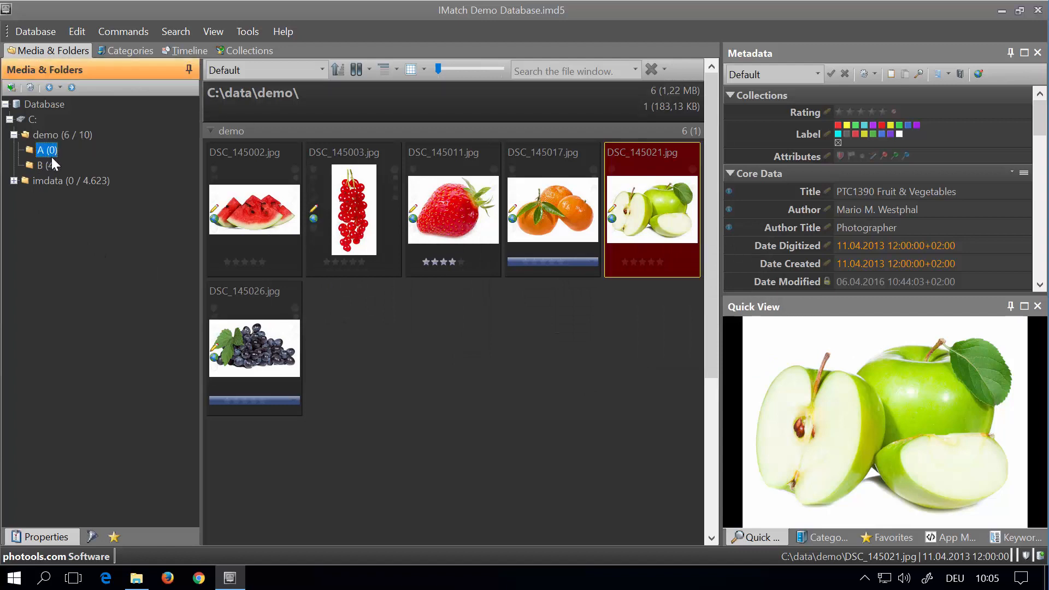
pyautogui.hotkey('ctrl', 'v')
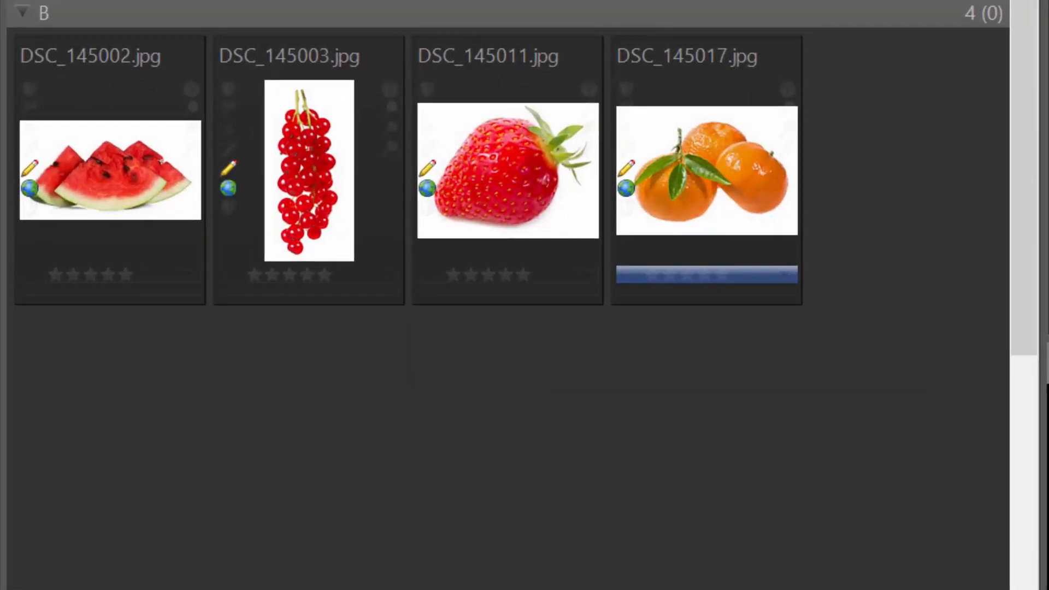
# Step: Give DSC_145002.jpg, DSC_145003.jpg and DSC_145011.jpg in folder B the Reject rating, and toggle that rating once more
pyautogui.click(120, 202)
pyautogui.keyDown('shift'); pyautogui.click(509, 197); pyautogui.keyUp('shift')
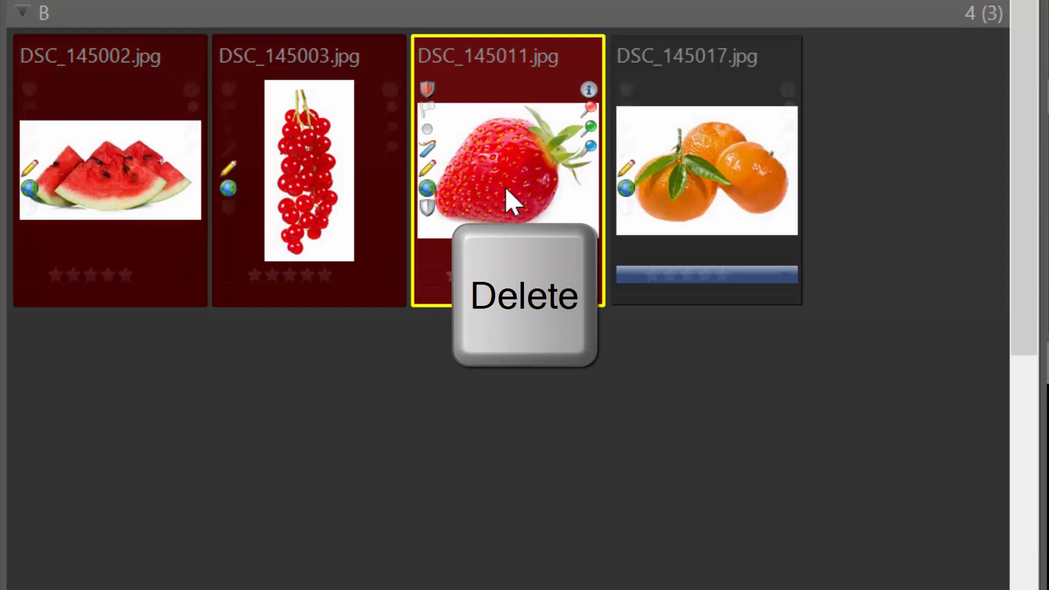
pyautogui.press('Delete')
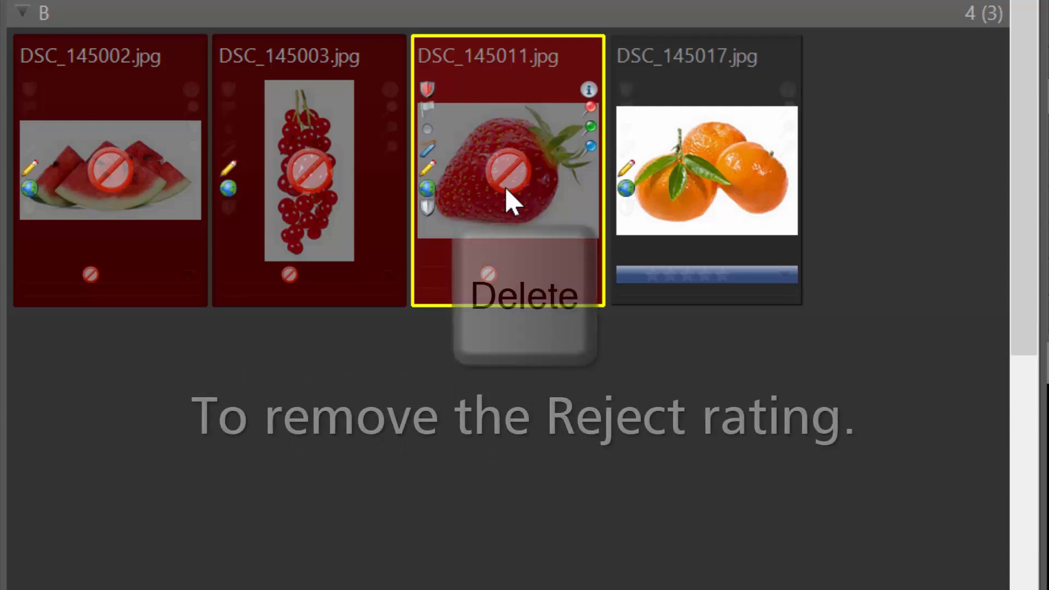
pyautogui.press('Delete')
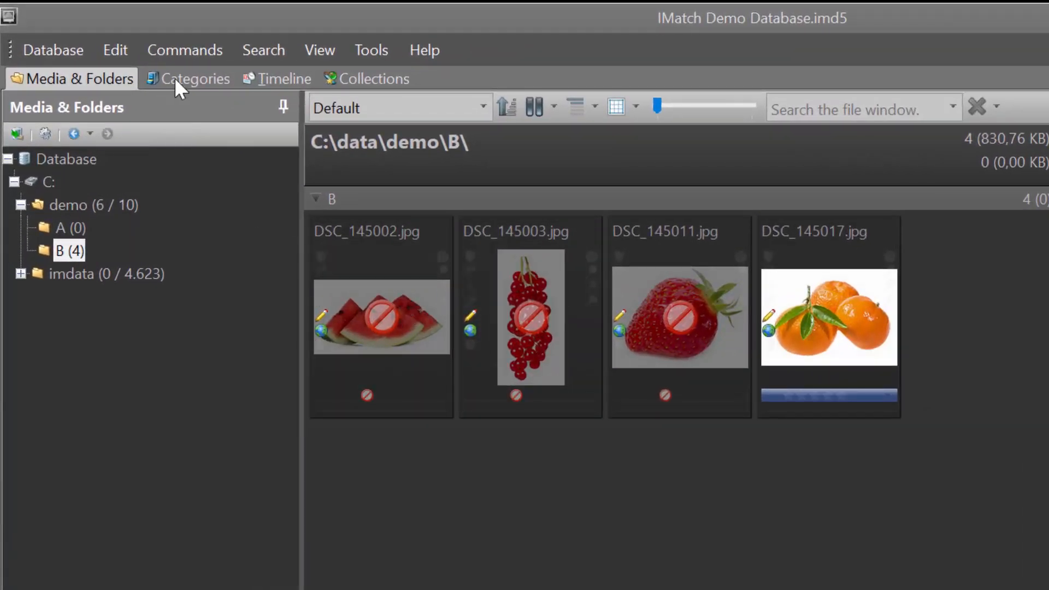
# Step: Delete the rejected files in folder B, limiting the deletion to the current scope
pyautogui.click(191, 50)
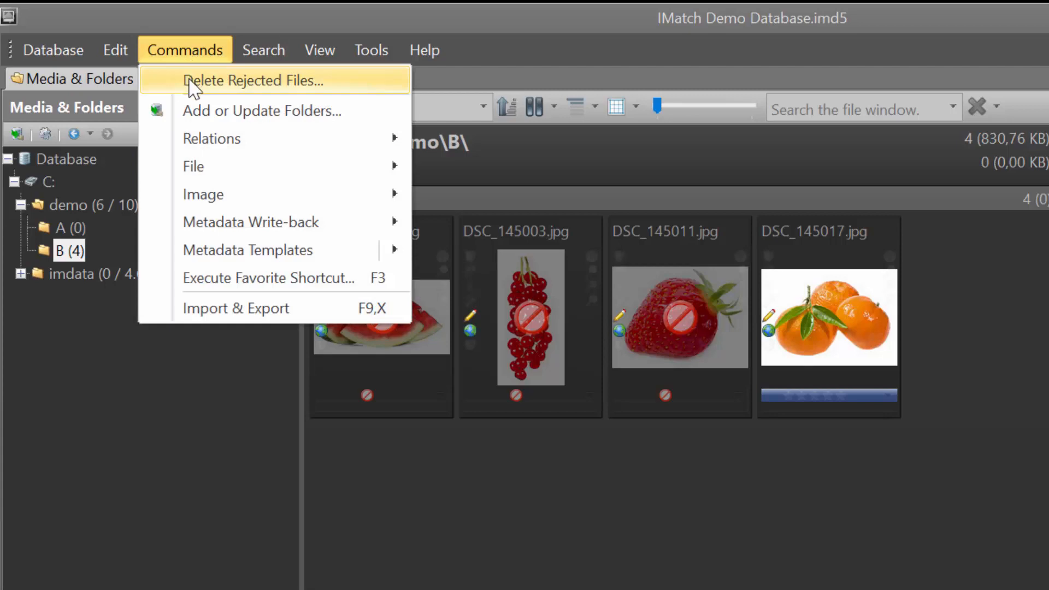
pyautogui.click(189, 80)
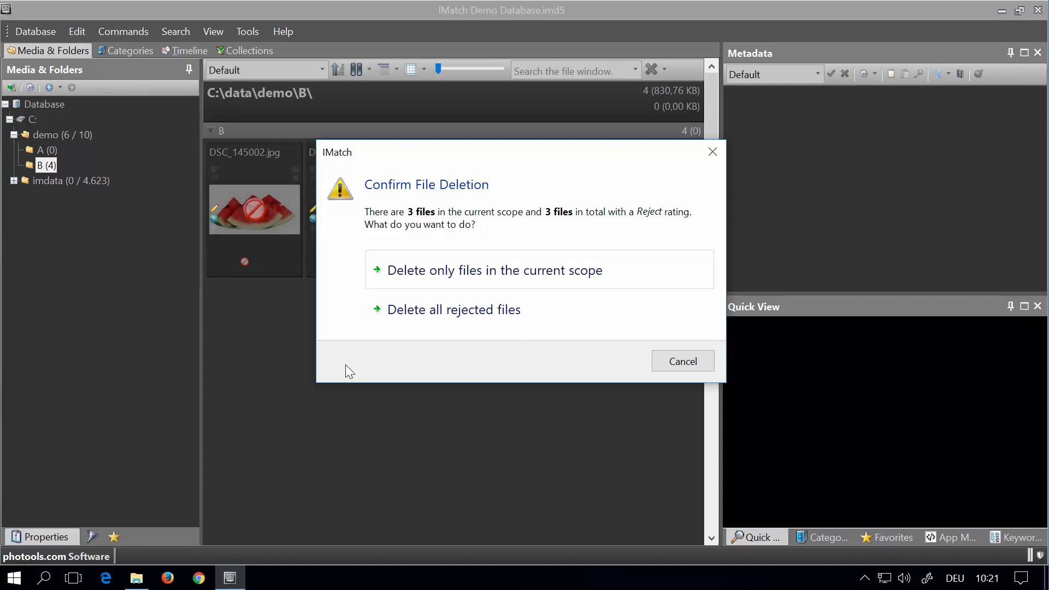
pyautogui.click(433, 270)
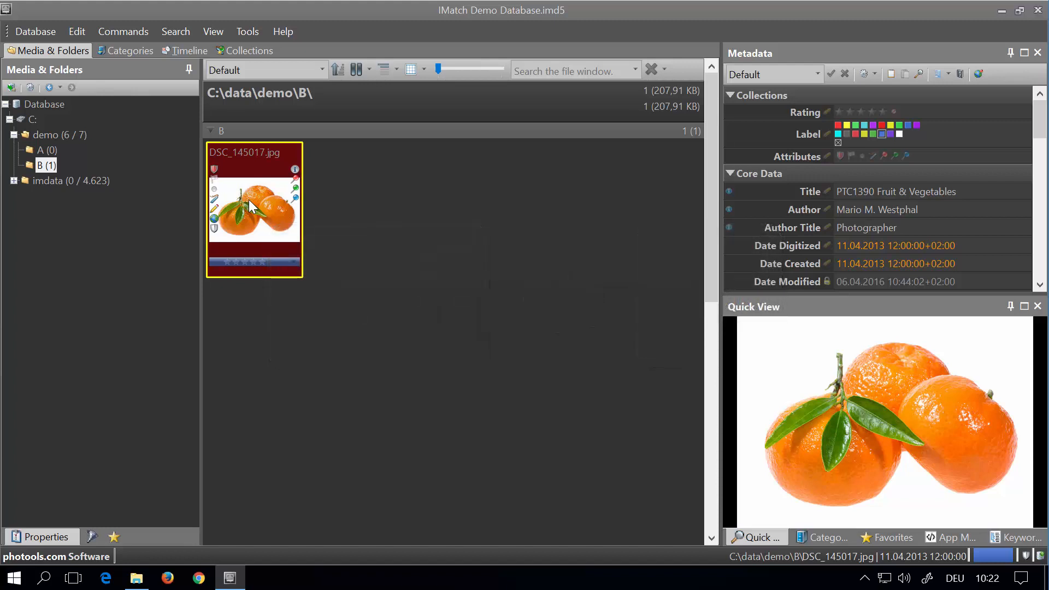
# Step: Delete DSC_145017.jpg from folder B directly, without rejecting it first
pyautogui.hotkey('ctrl', 'Delete')
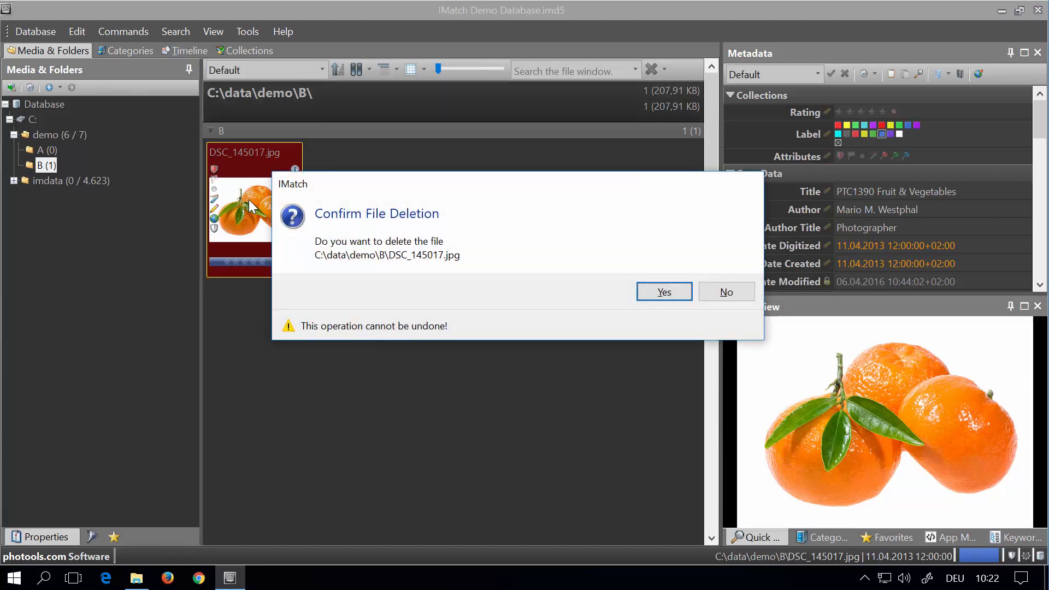
pyautogui.press('Return')
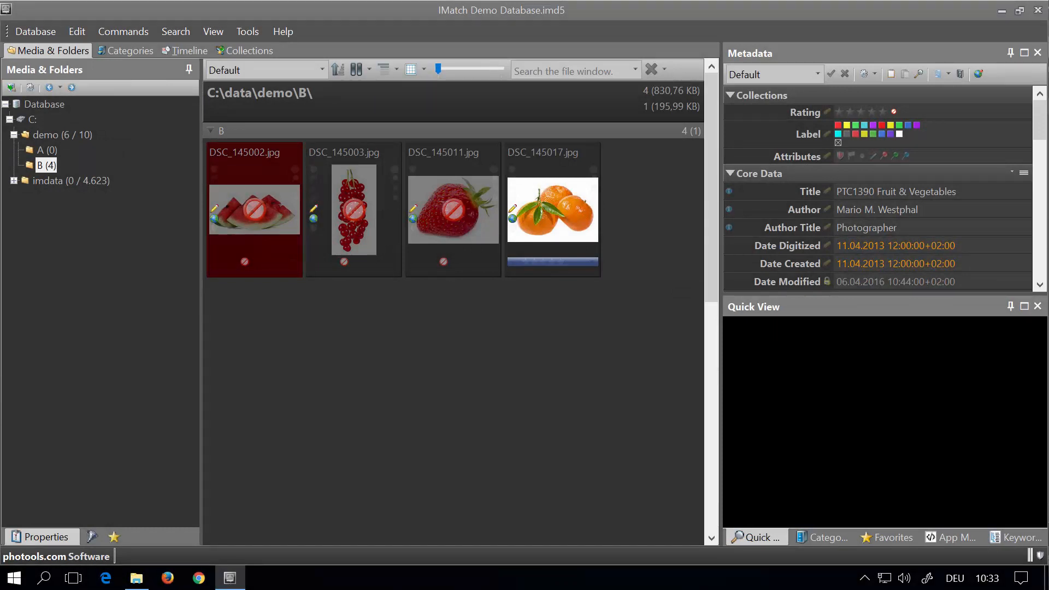
# Step: Display the Reject collection of the database's ratings and remove the Reject rating from DSC_145011.jpg
pyautogui.click(237, 52)
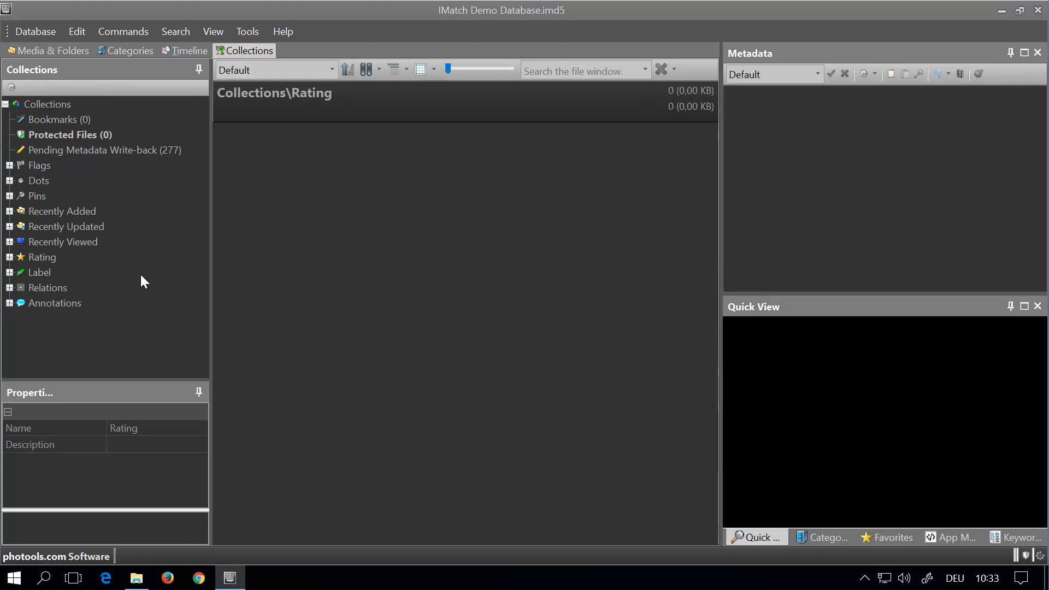
pyautogui.click(9, 267)
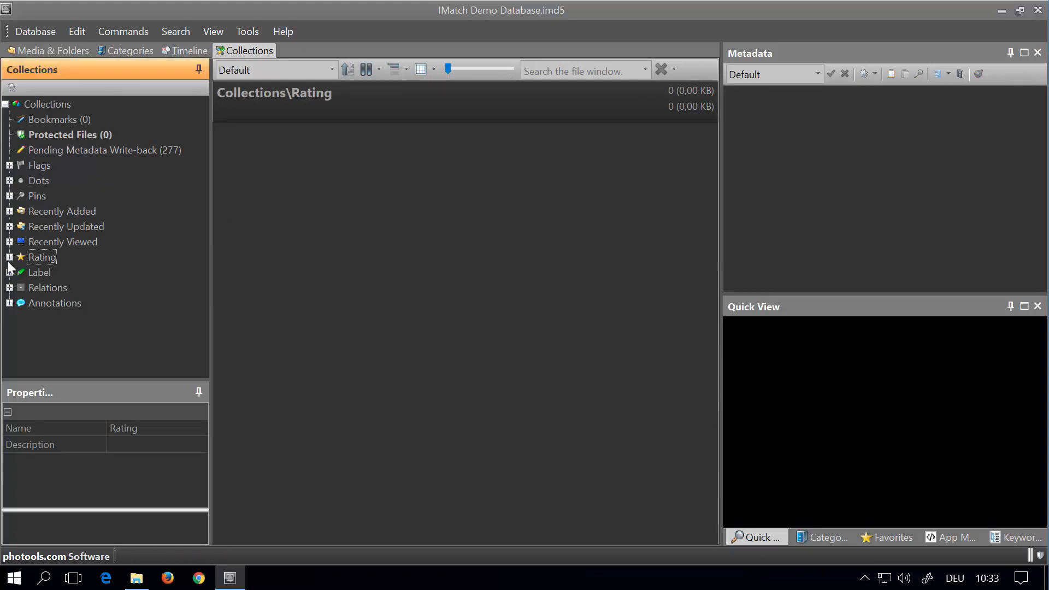
pyautogui.click(9, 257)
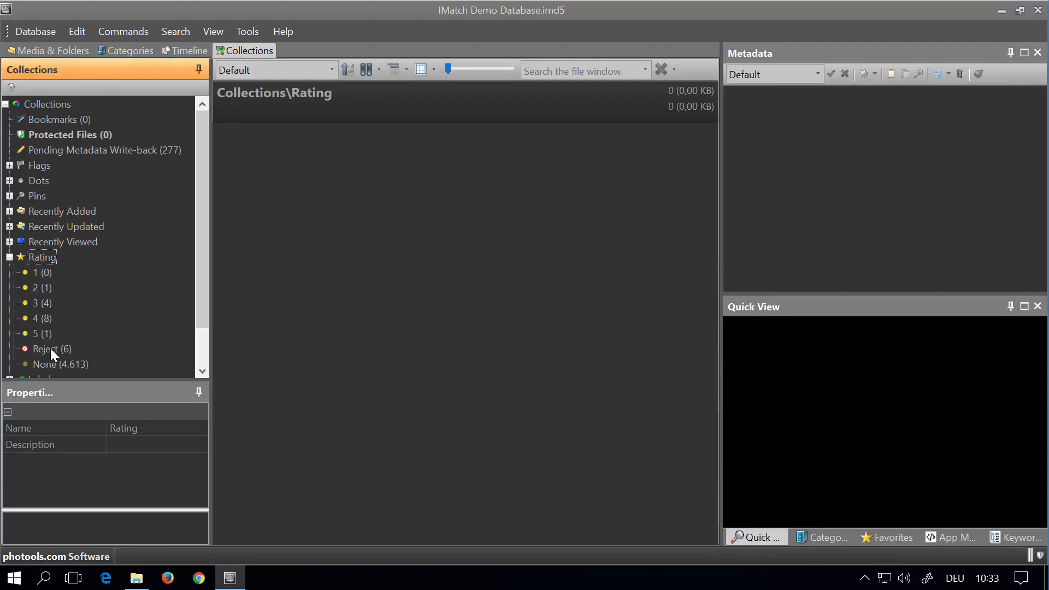
pyautogui.click(24, 348)
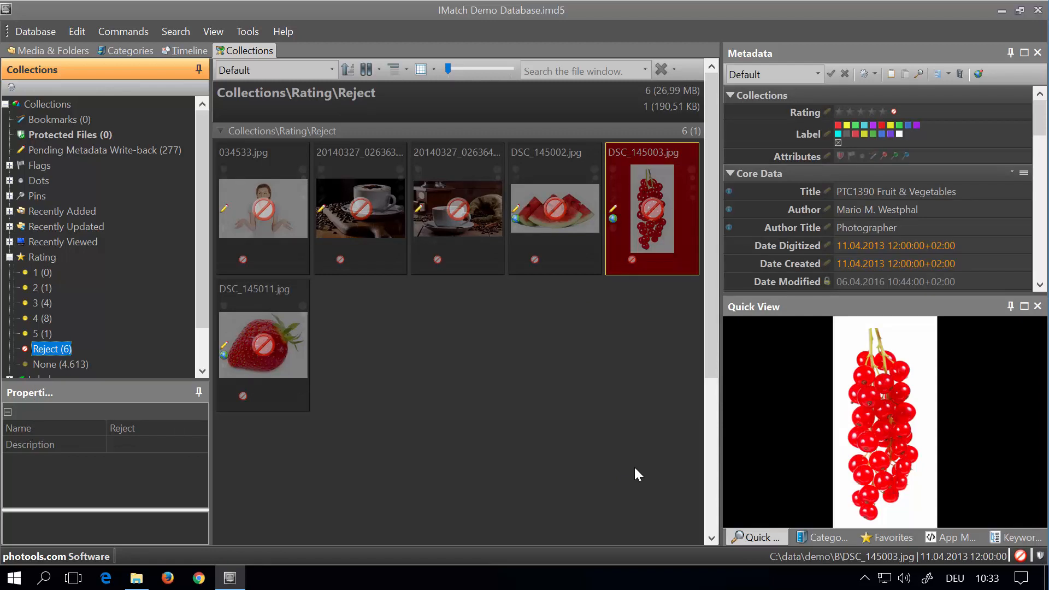
pyautogui.click(247, 360)
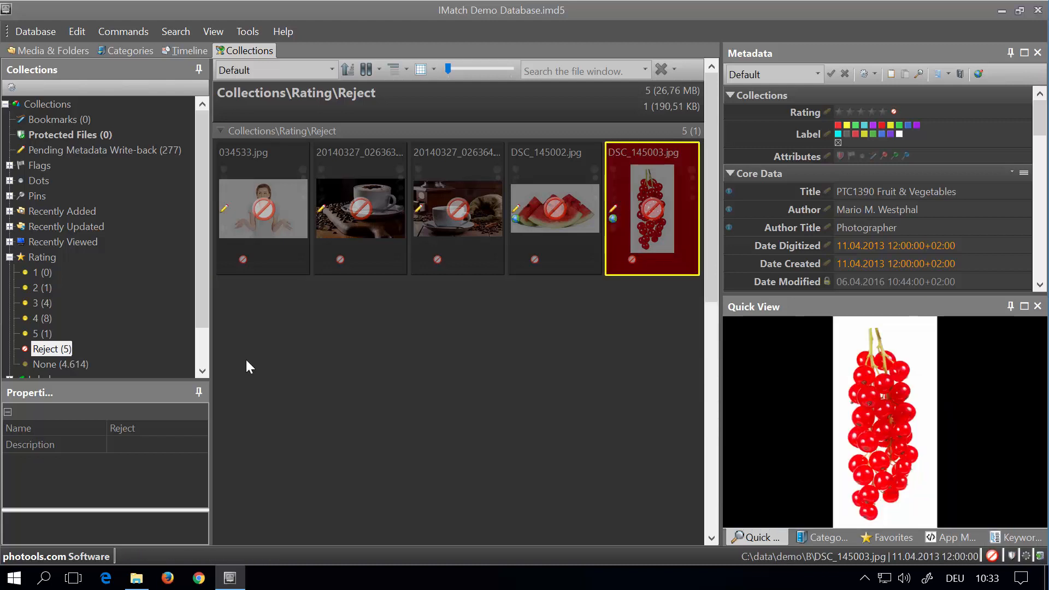
pyautogui.click(100, 35)
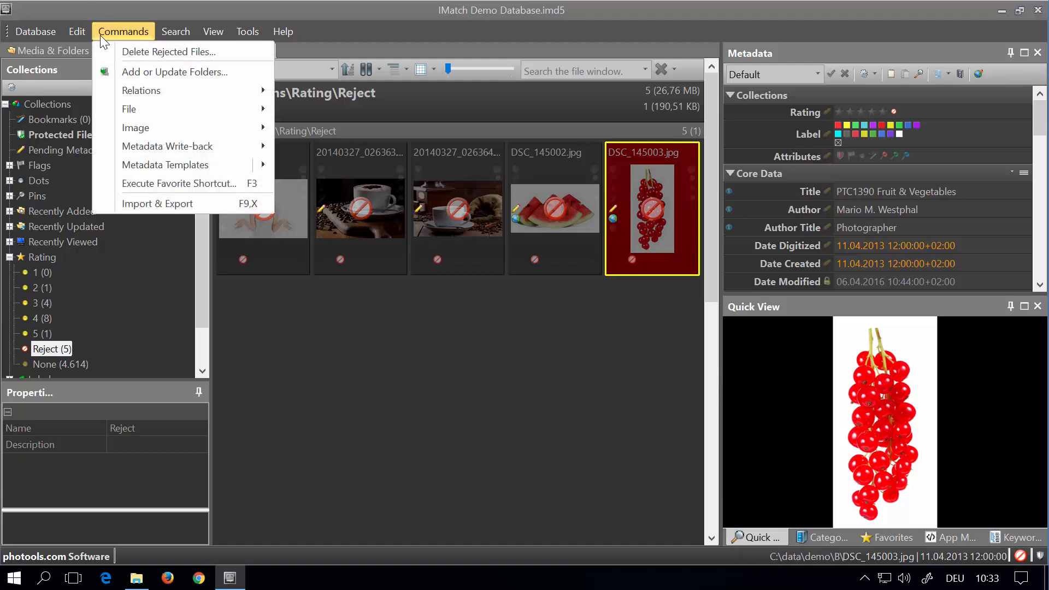
pyautogui.click(134, 54)
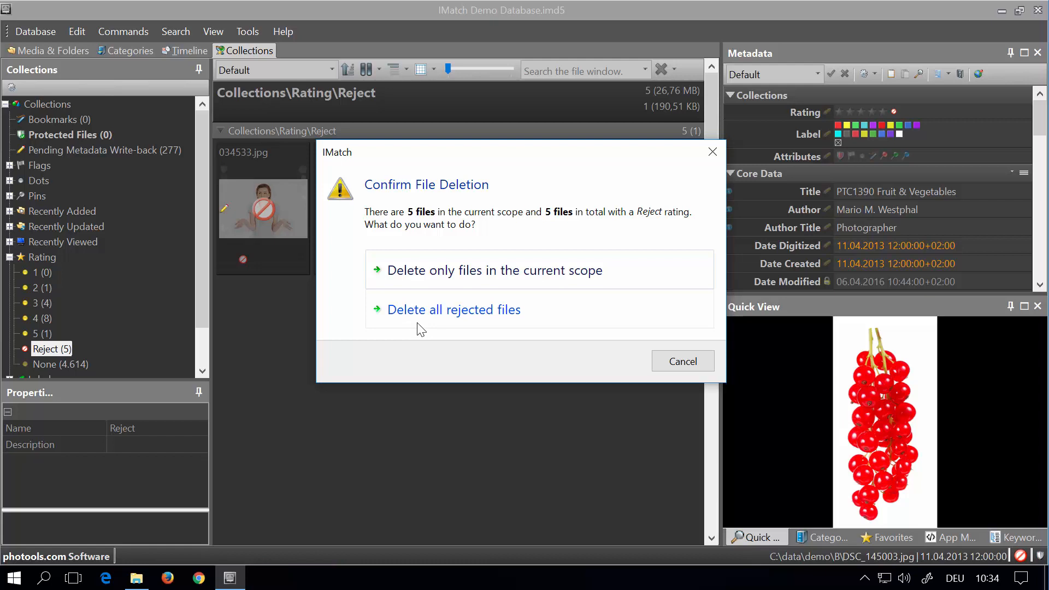
pyautogui.click(681, 364)
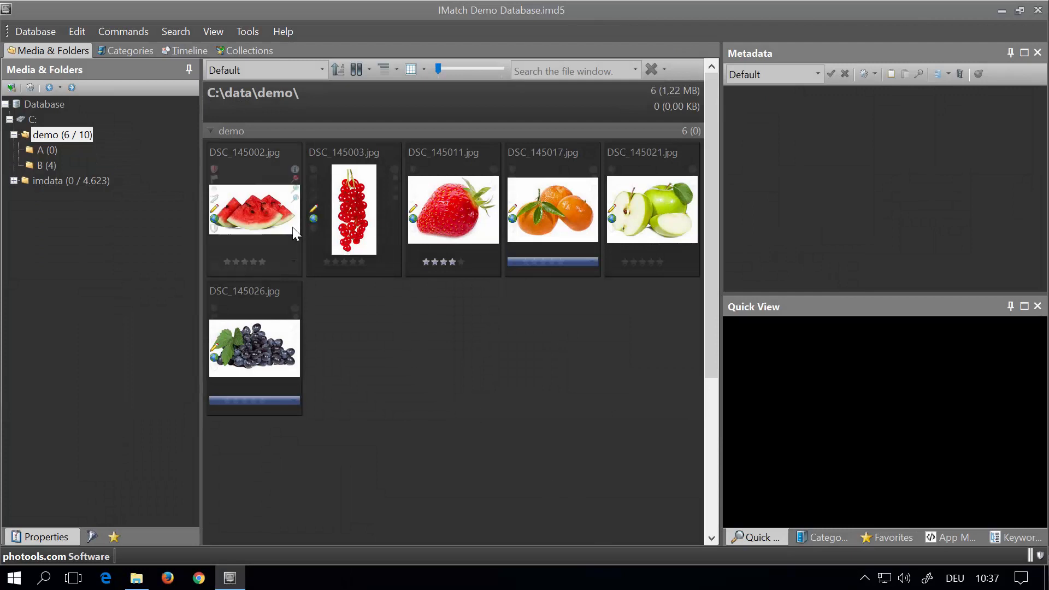
# Step: Open the rename dialog for DSC_145002.jpg in the demo folder and dismiss it
pyautogui.click(257, 183)
pyautogui.press('F2')
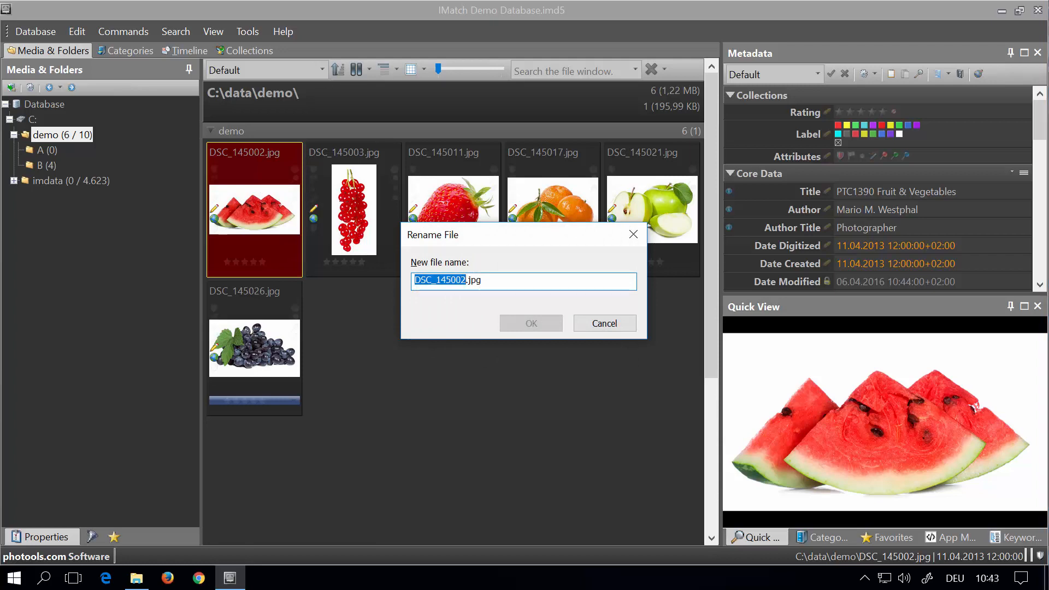
pyautogui.click(599, 323)
# Step: Open the Renamer for the files DSC_145002.jpg through DSC_145017.jpg and consult its help topic
pyautogui.keyDown('shift'); pyautogui.click(552, 221); pyautogui.keyUp('shift')
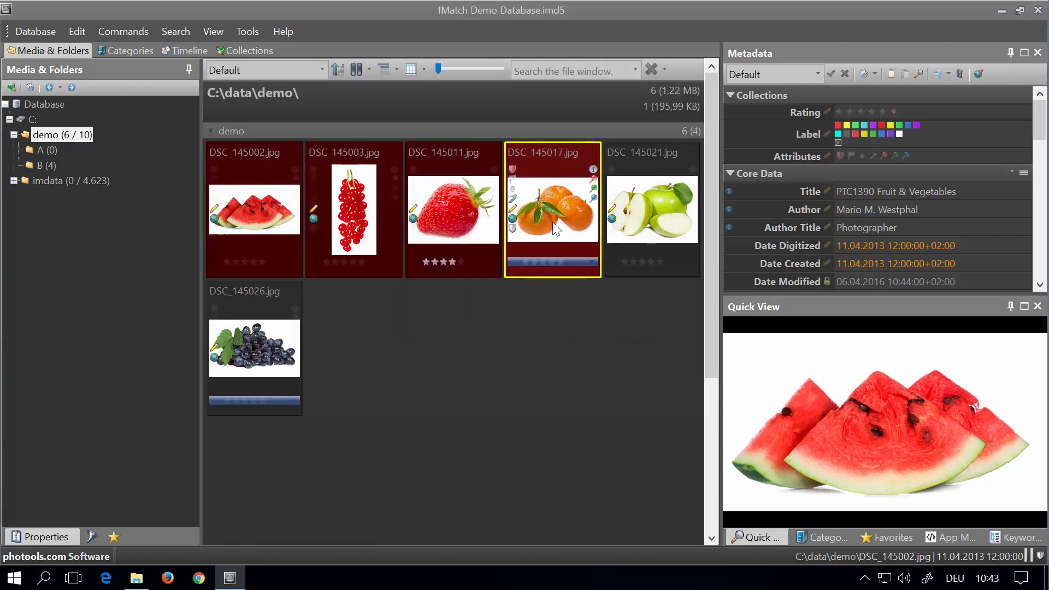
pyautogui.press('F2')
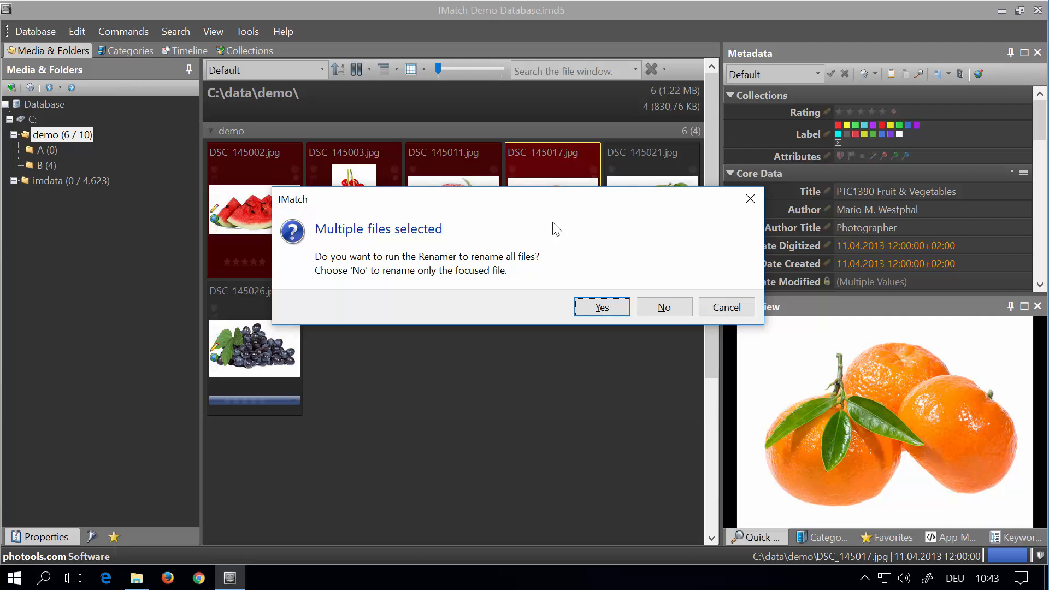
pyautogui.click(601, 307)
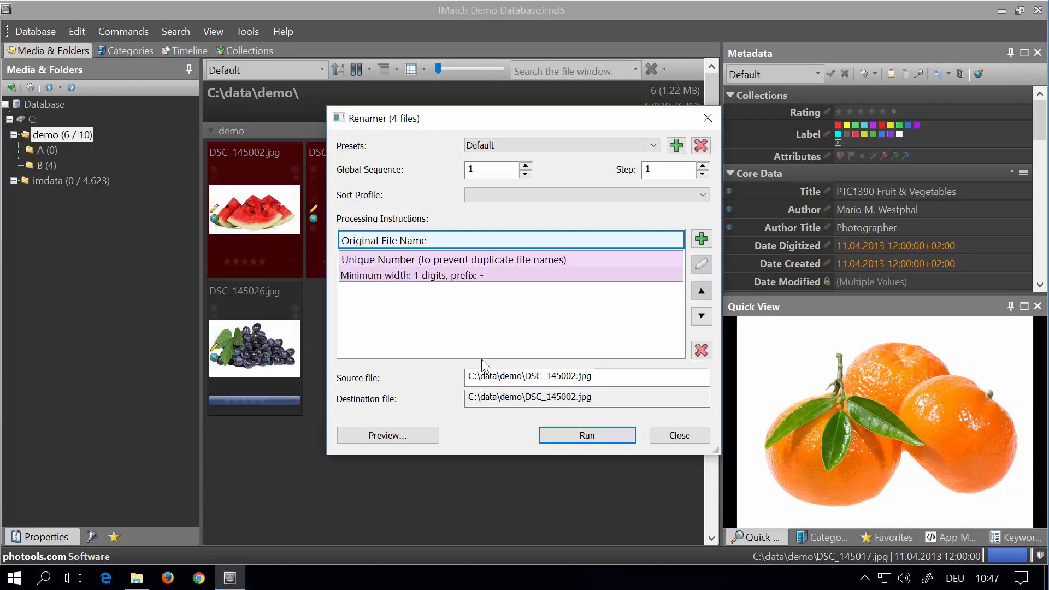
pyautogui.press('F1')
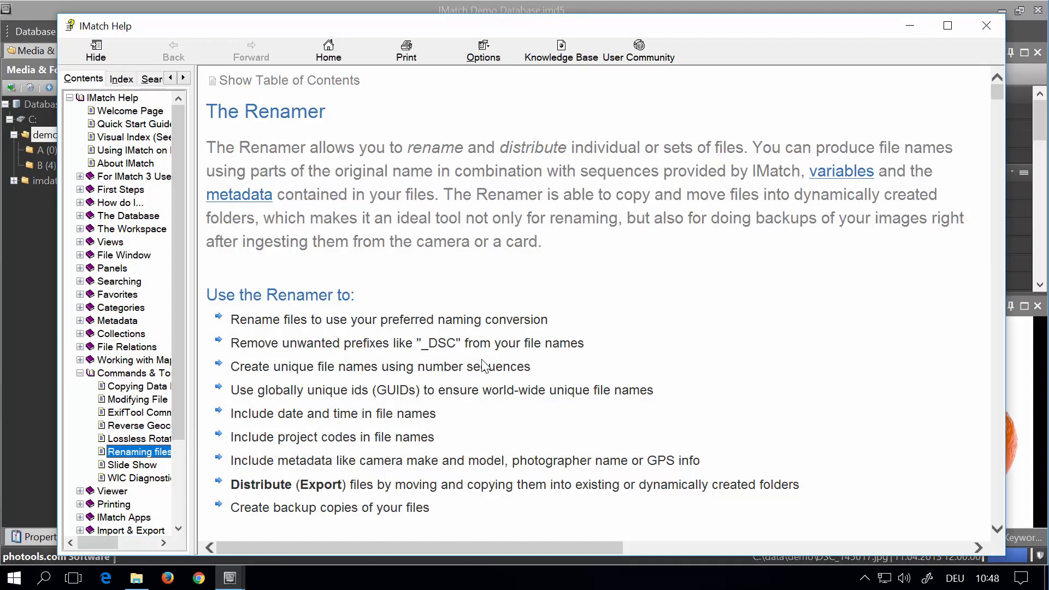
pyautogui.scroll(-5, 483, 366)
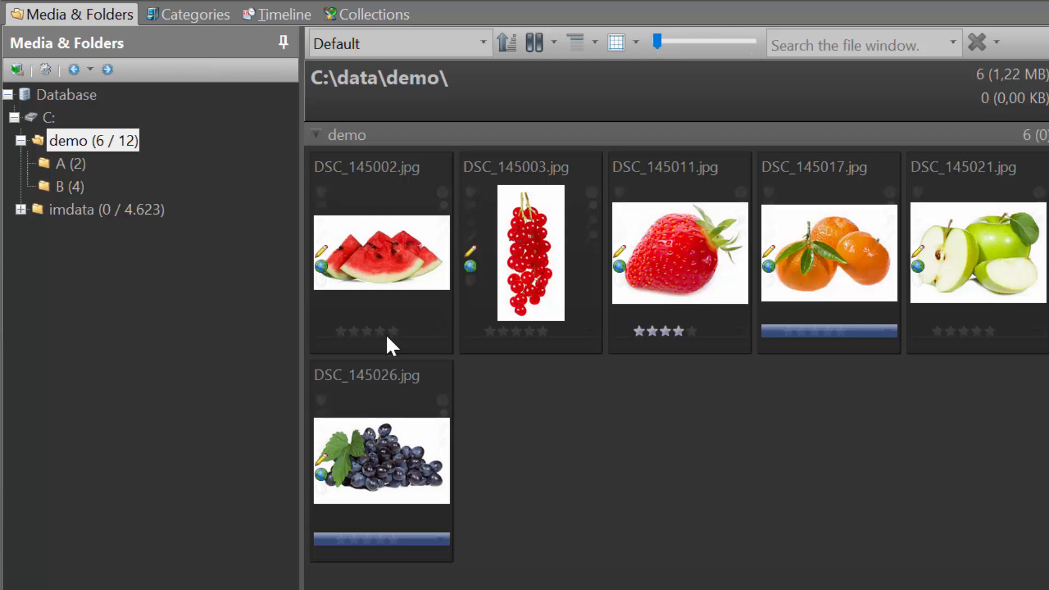
# Step: Move folder A with its files into folder B and move it back under the demo folder
pyautogui.click(71, 164)
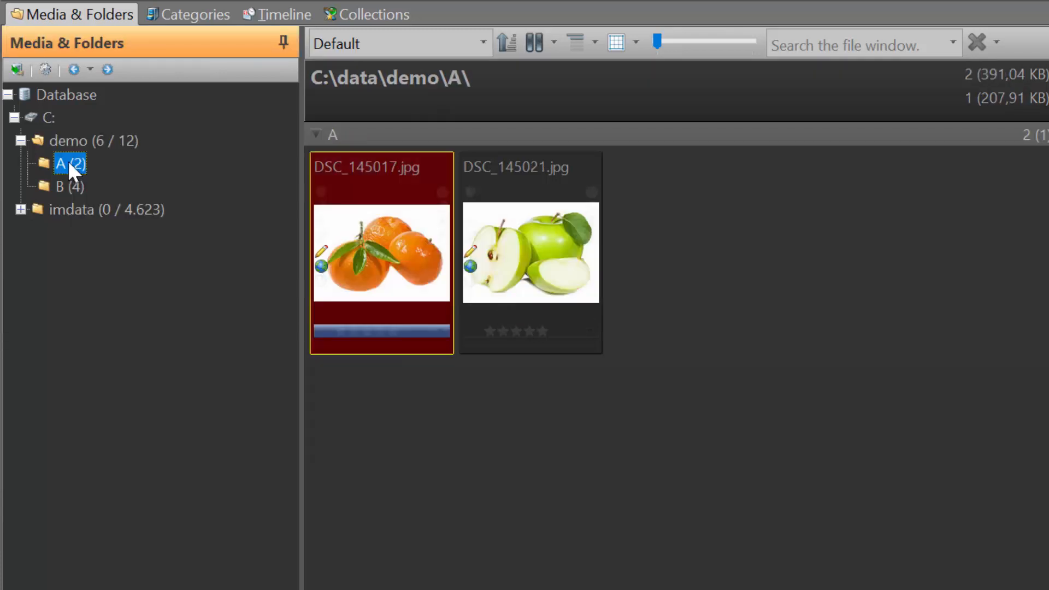
pyautogui.moveTo(69, 163); pyautogui.dragTo(82, 195)
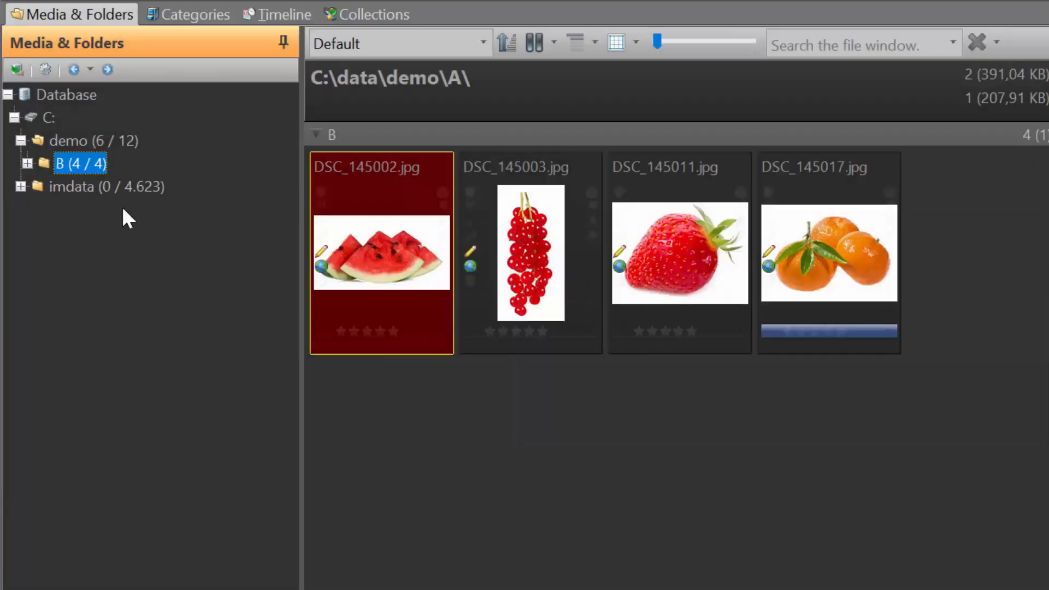
pyautogui.click(28, 164)
pyautogui.click(72, 187)
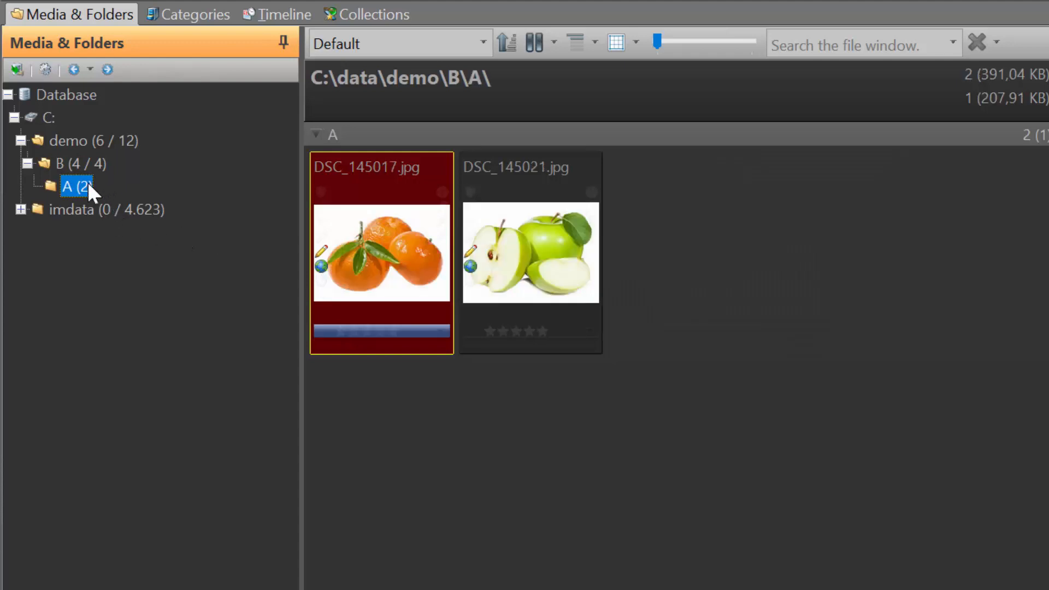
pyautogui.moveTo(88, 186); pyautogui.dragTo(126, 139)
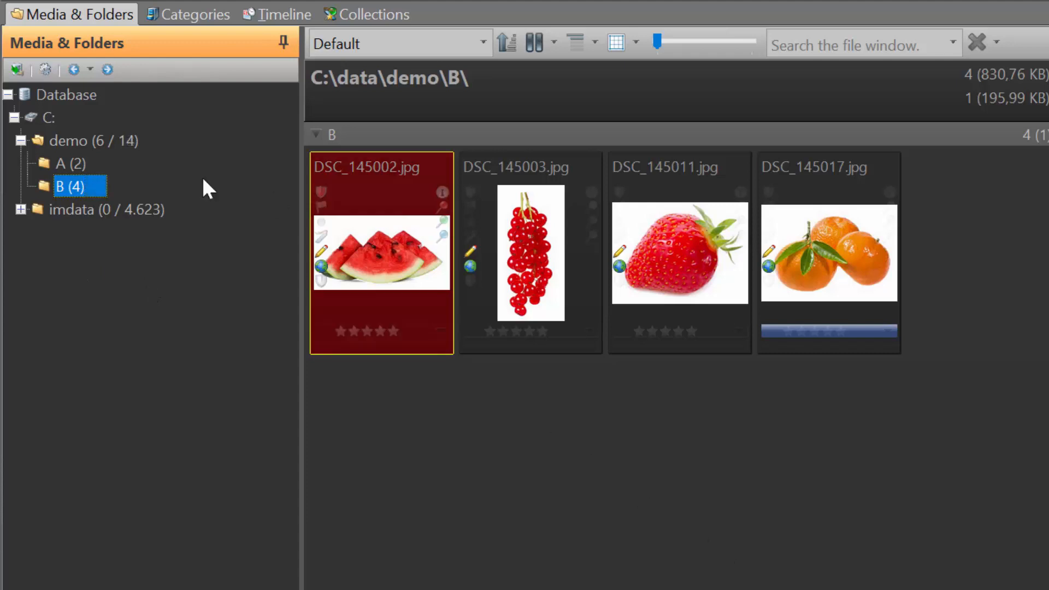
# Step: Copy folder A into folder B and display the files of the copied subfolder
pyautogui.click(66, 164)
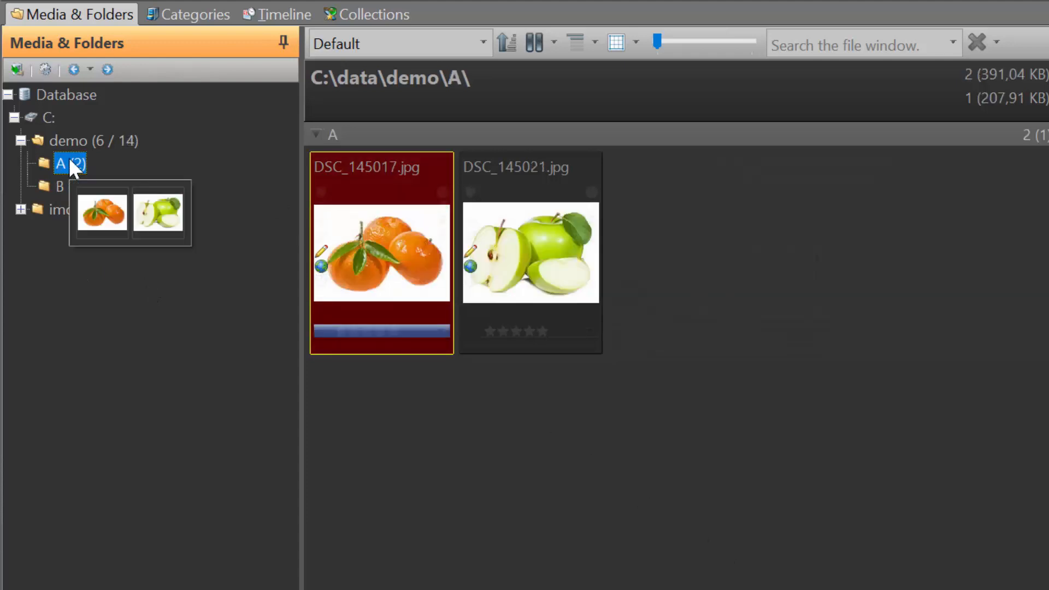
pyautogui.moveTo(69, 164)
pyautogui.mouseDown()
pyautogui.moveTo(117, 175)
pyautogui.moveTo(76, 189)
pyautogui.moveTo(65, 181)
pyautogui.mouseUp()
pyautogui.press('ctrl')
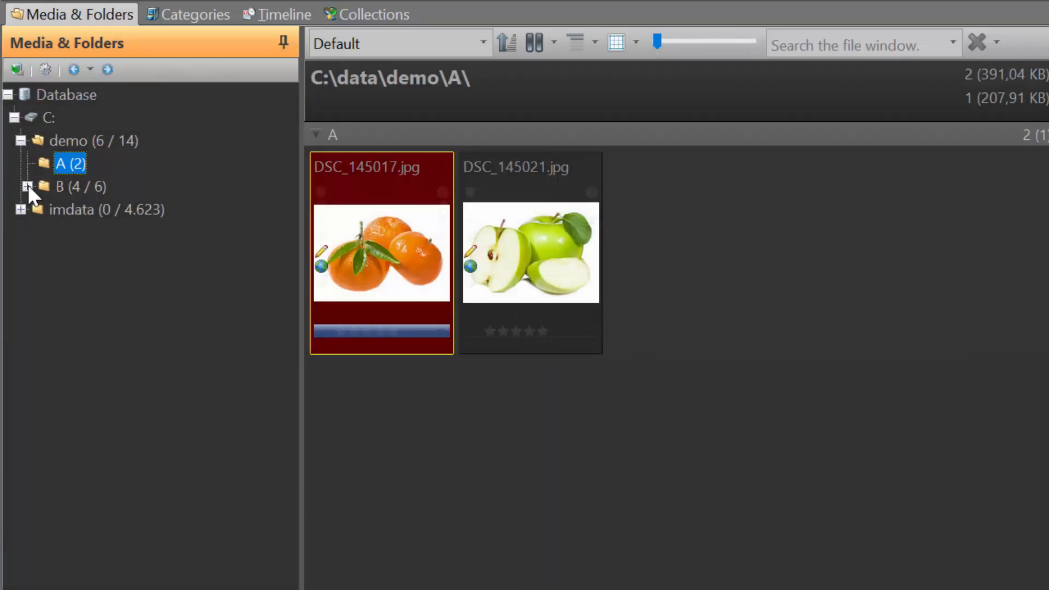
pyautogui.click(26, 186)
pyautogui.click(76, 209)
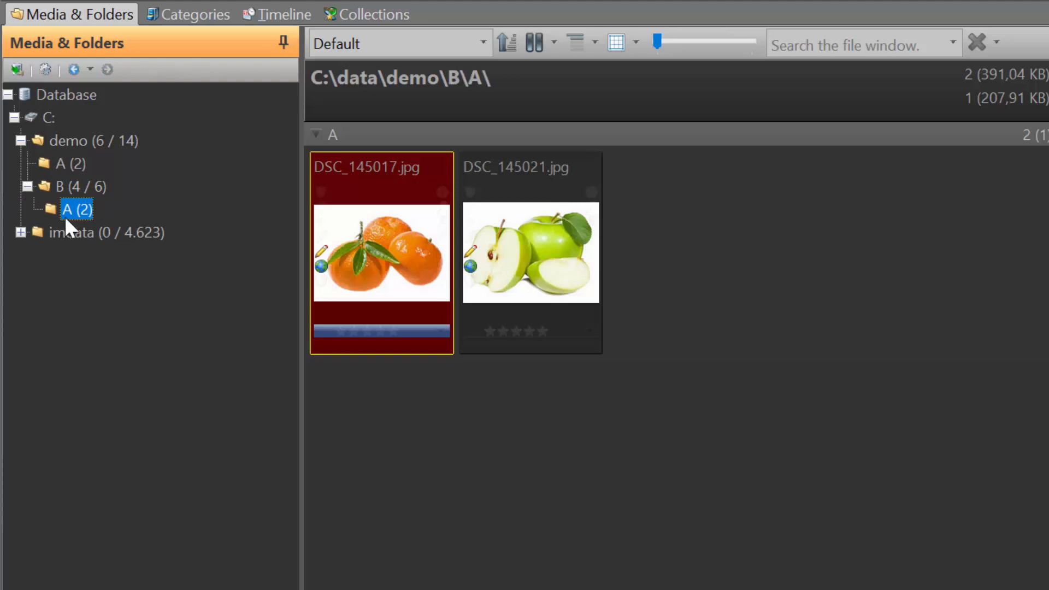
# Step: Delete the copied subfolder A inside folder B from the disk
pyautogui.rightClick(67, 200)
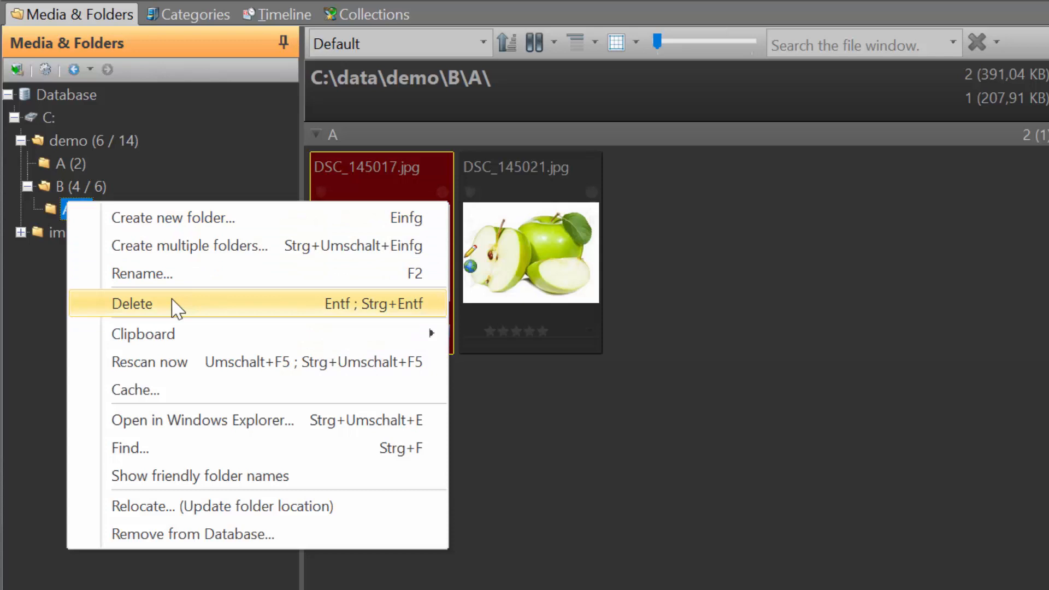
pyautogui.click(172, 302)
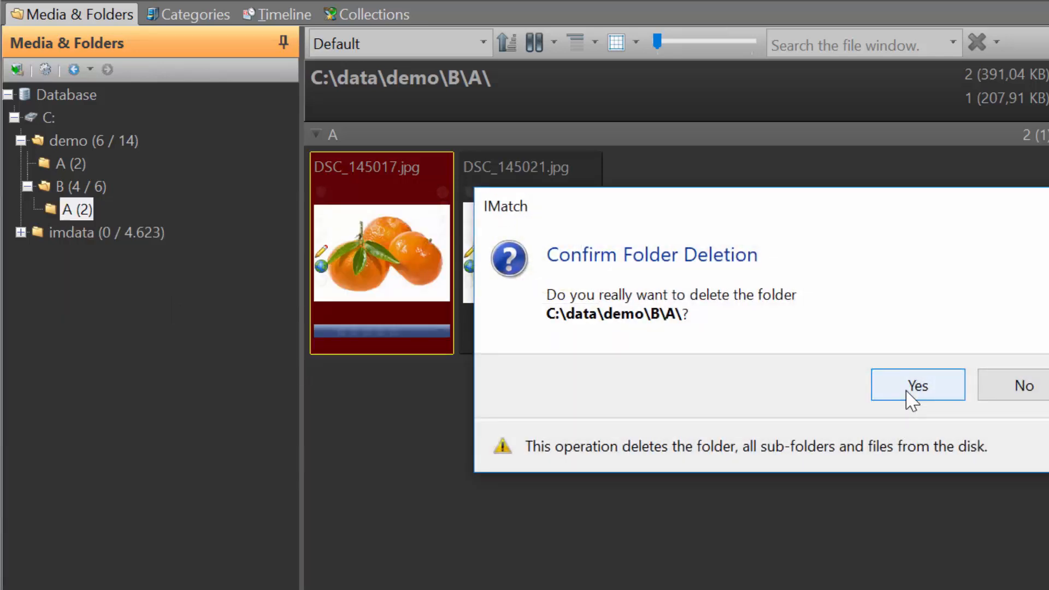
pyautogui.click(907, 391)
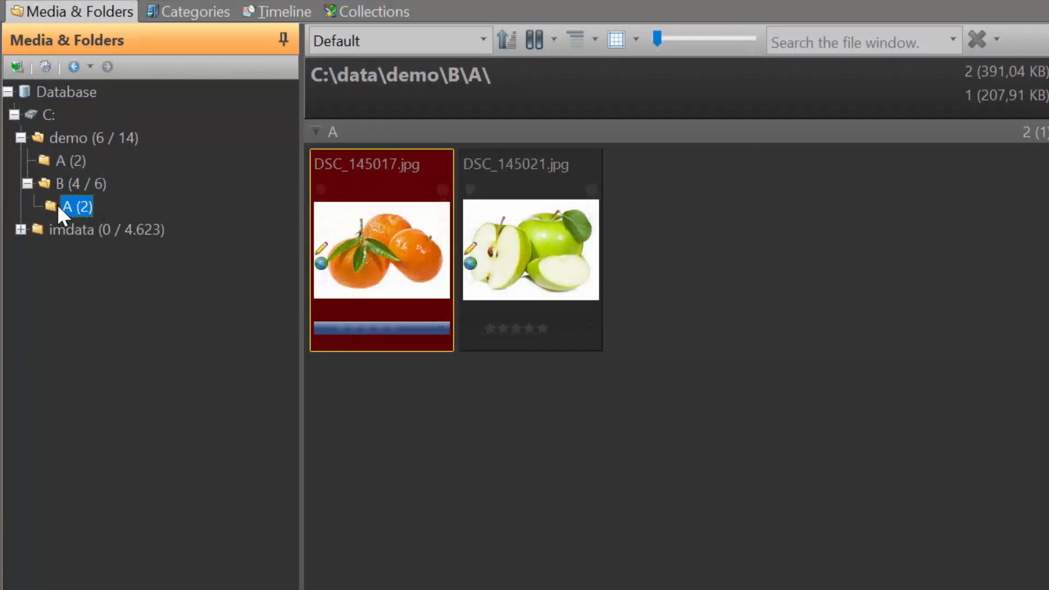
# Step: Rename the subfolder A inside folder B as Copy
pyautogui.press('F2')
pyautogui.write('Copy')
pyautogui.press('Escape')
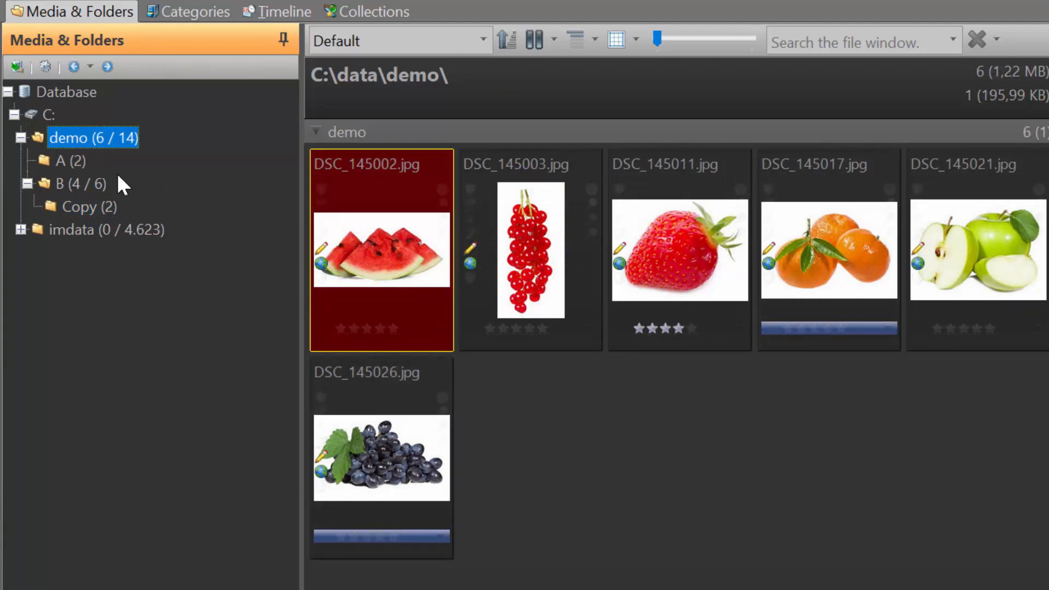
# Step: Create a new folder named My New Folder under the demo folder
pyautogui.rightClick(80, 136)
pyautogui.press('Insert')
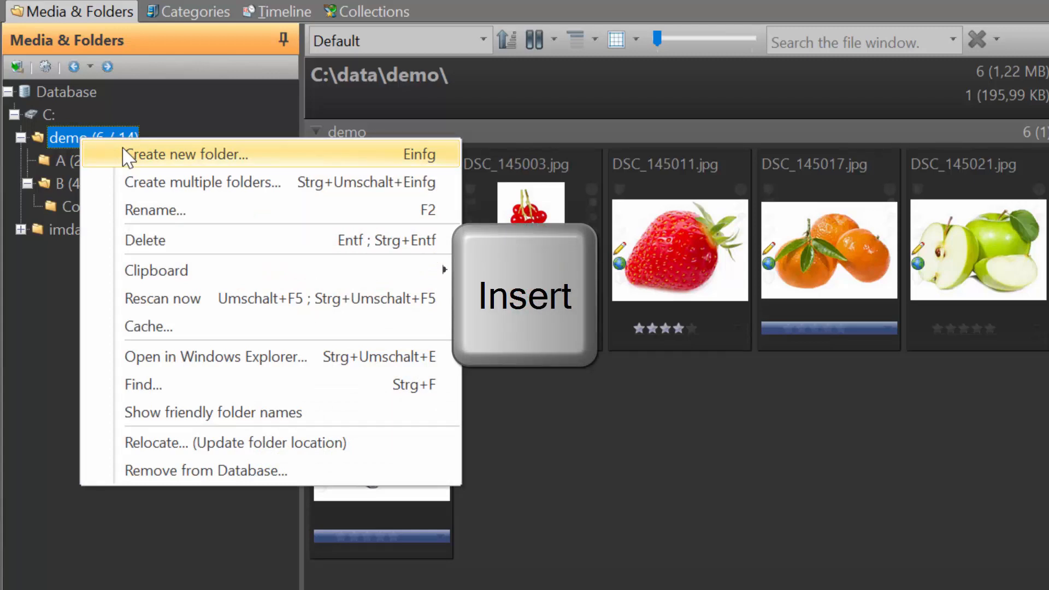
pyautogui.click(126, 158)
pyautogui.write('My')
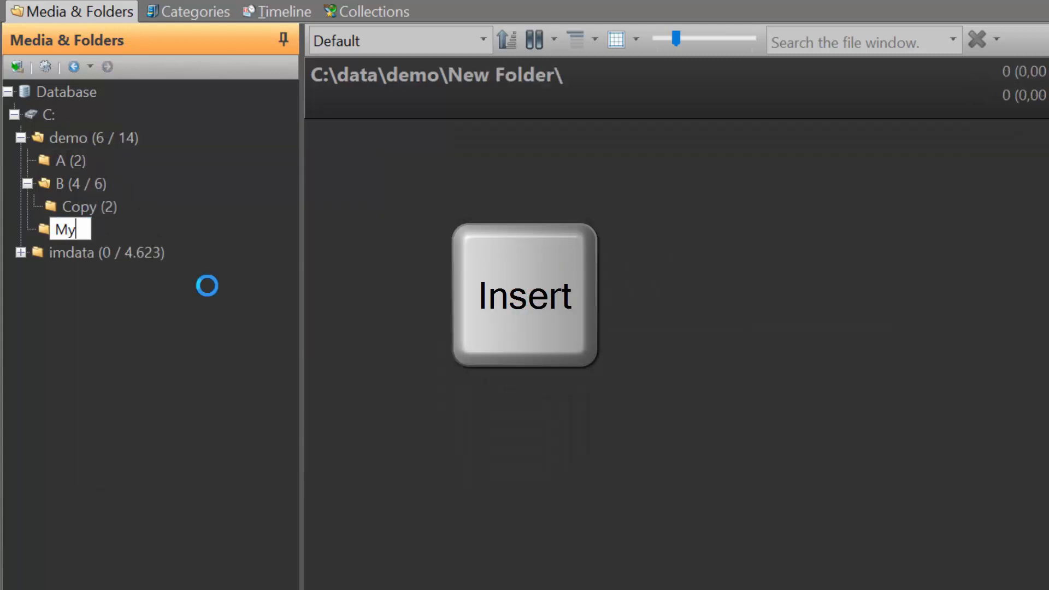
pyautogui.write(' New Folder')
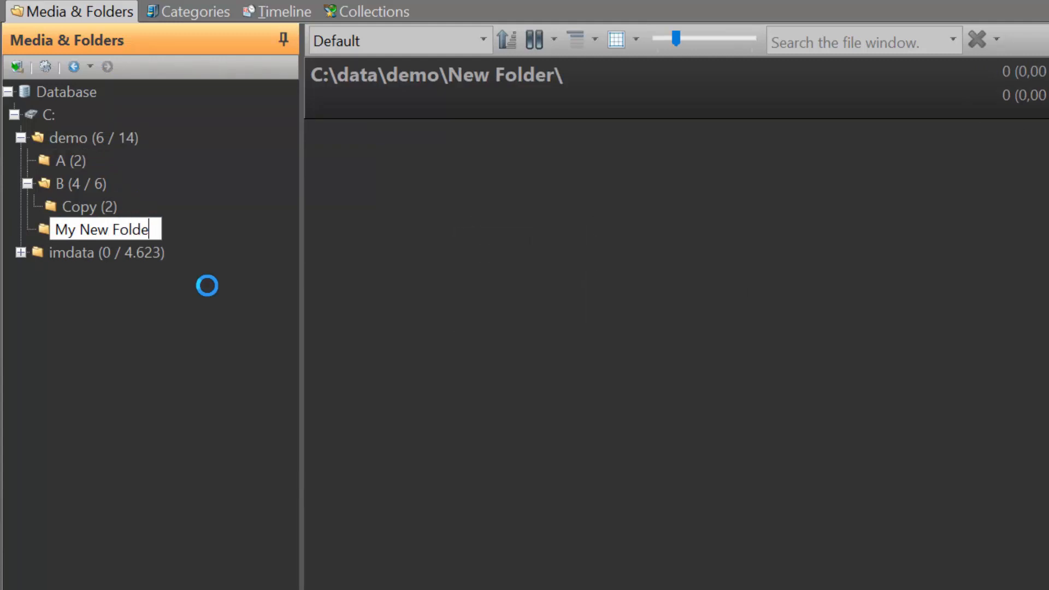
pyautogui.press('Return')
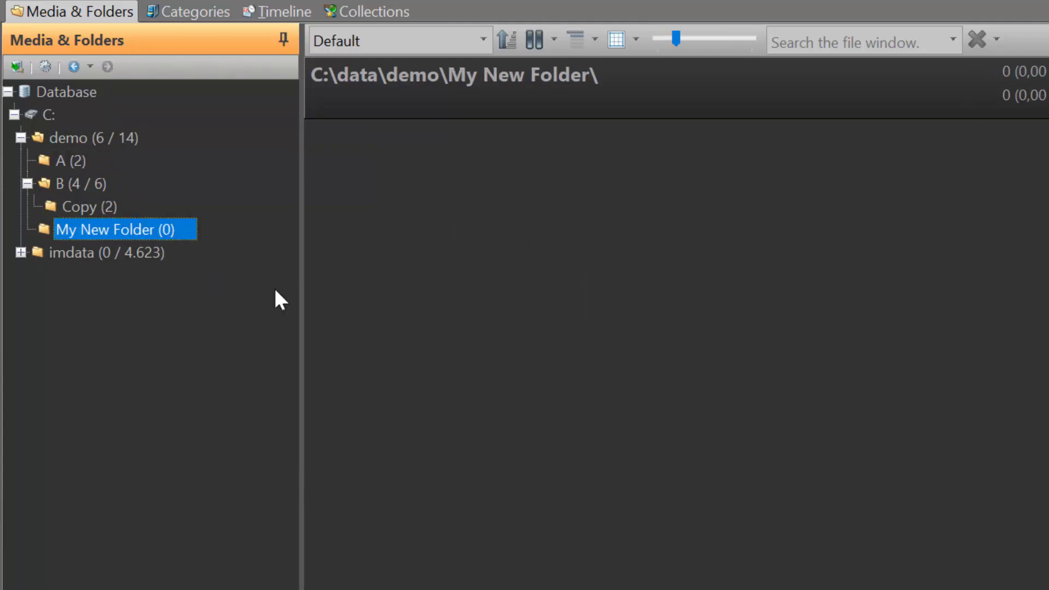
# Step: Create the child folders A, B and C in My New Folder in a single operation
pyautogui.rightClick(136, 230)
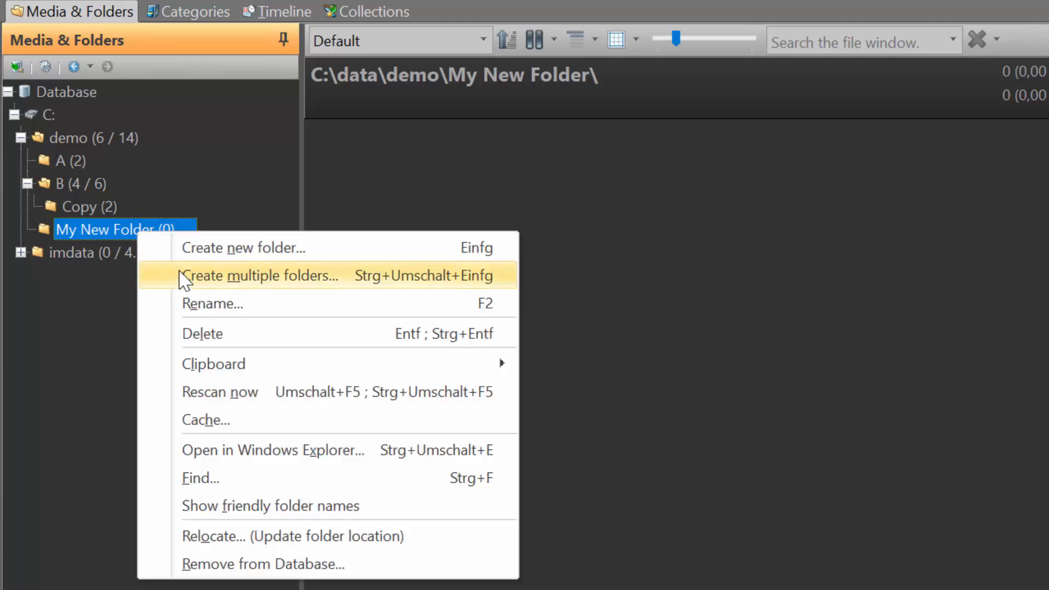
pyautogui.click(185, 277)
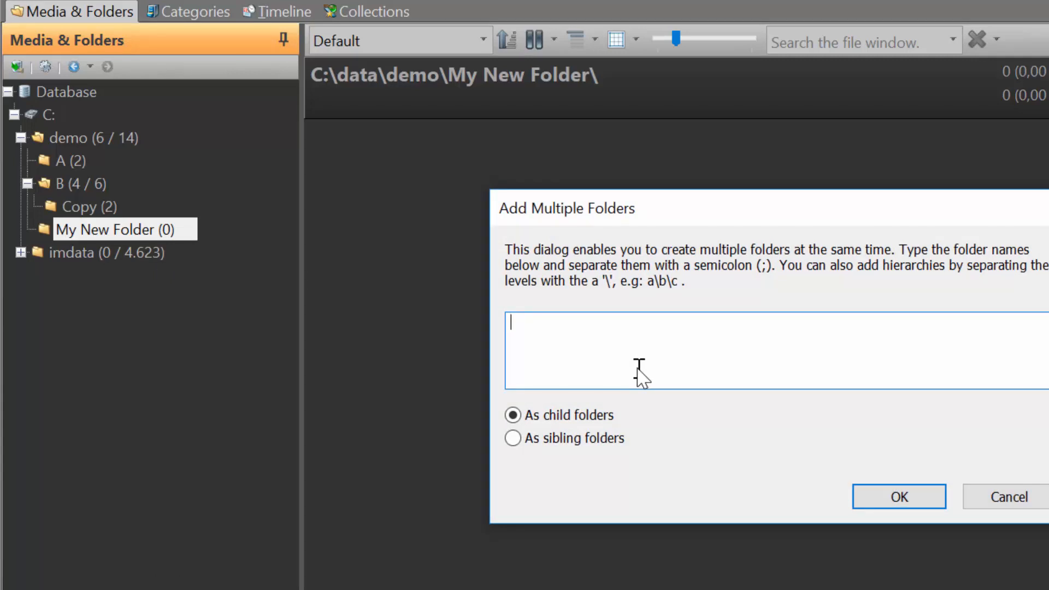
pyautogui.write('A;B;C')
pyautogui.press('Return')
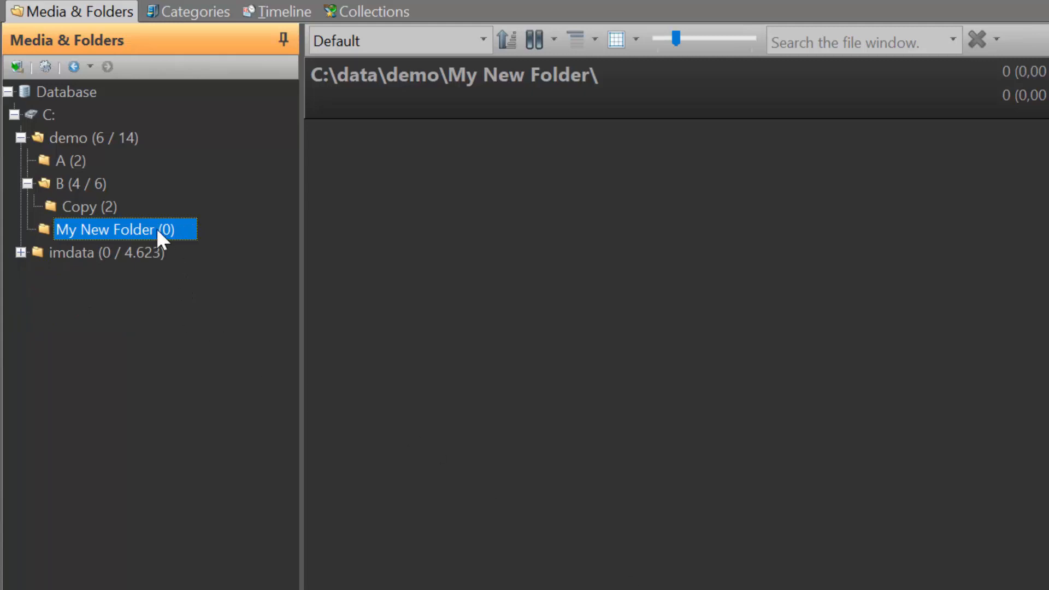
# Step: Create the child folders RAW, Edited, Final, Print and Deliver in My New Folder in a single operation
pyautogui.rightClick(157, 228)
pyautogui.click(251, 269)
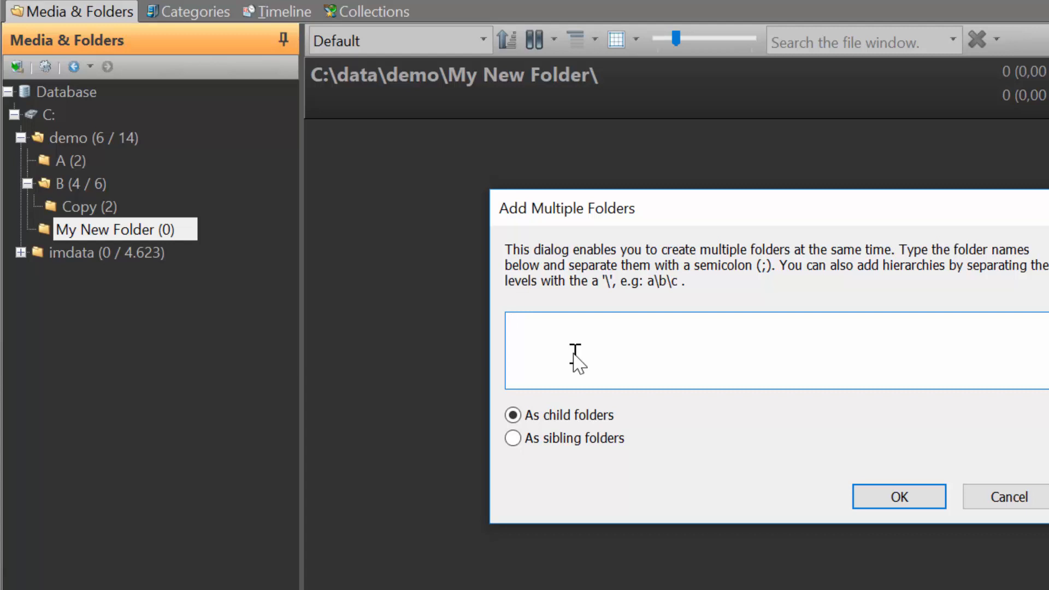
pyautogui.write('RAW;Edited;Final;Print;Deliver')
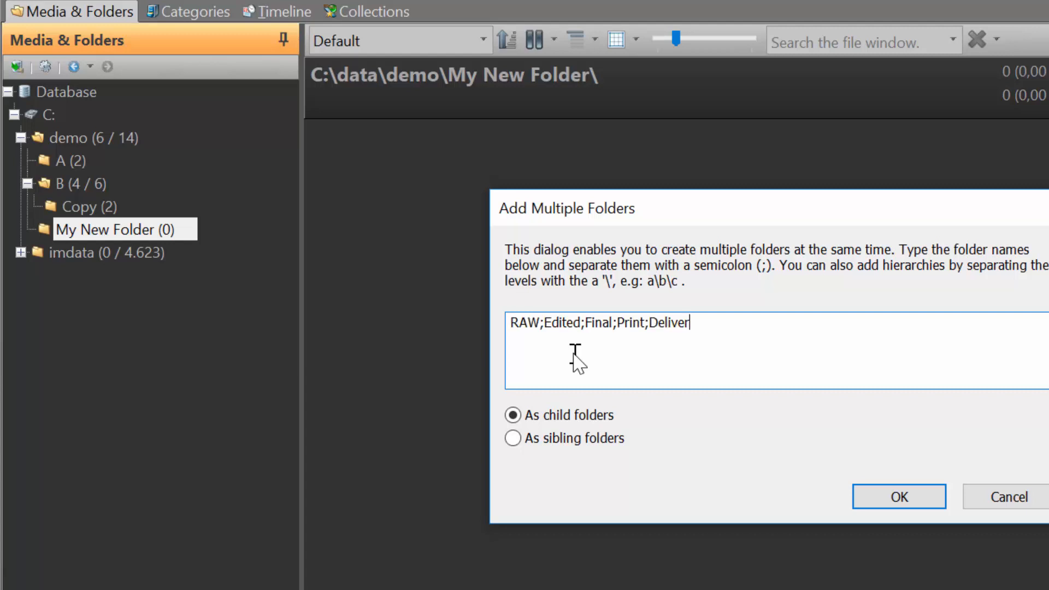
pyautogui.press('Return')
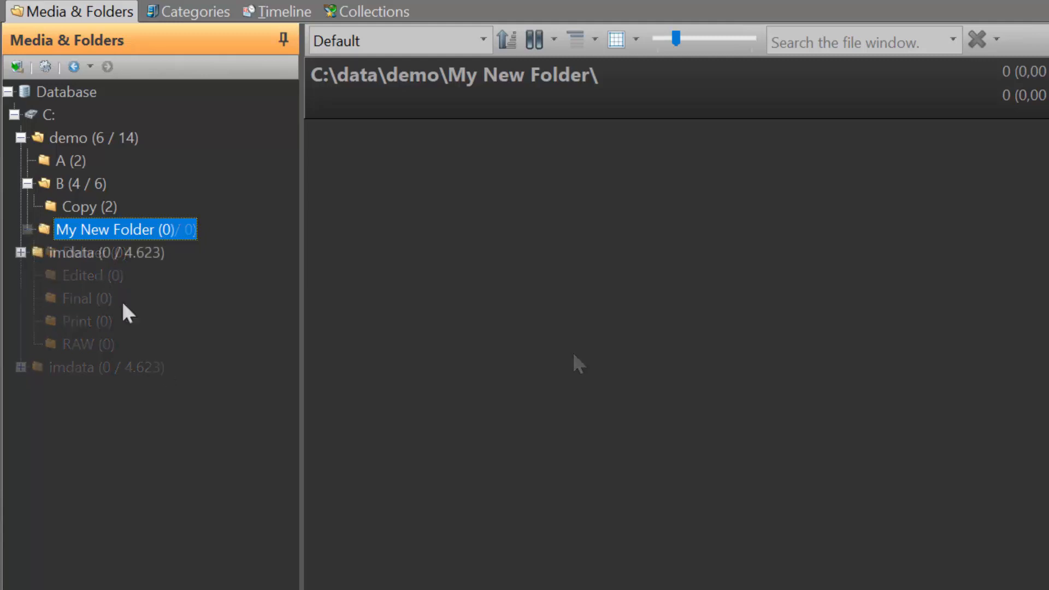
# Step: Create the child hierarchy Source, Source\RAW, Editing, Editing\Done, Final and Final\For Print in My New Folder and expand its branches
pyautogui.rightClick(112, 233)
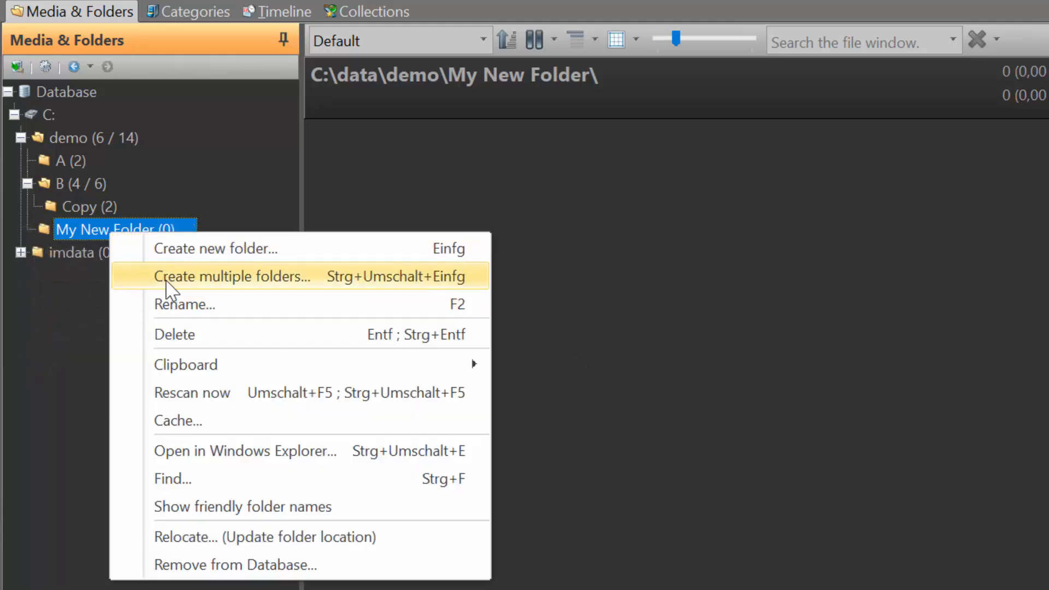
pyautogui.click(169, 281)
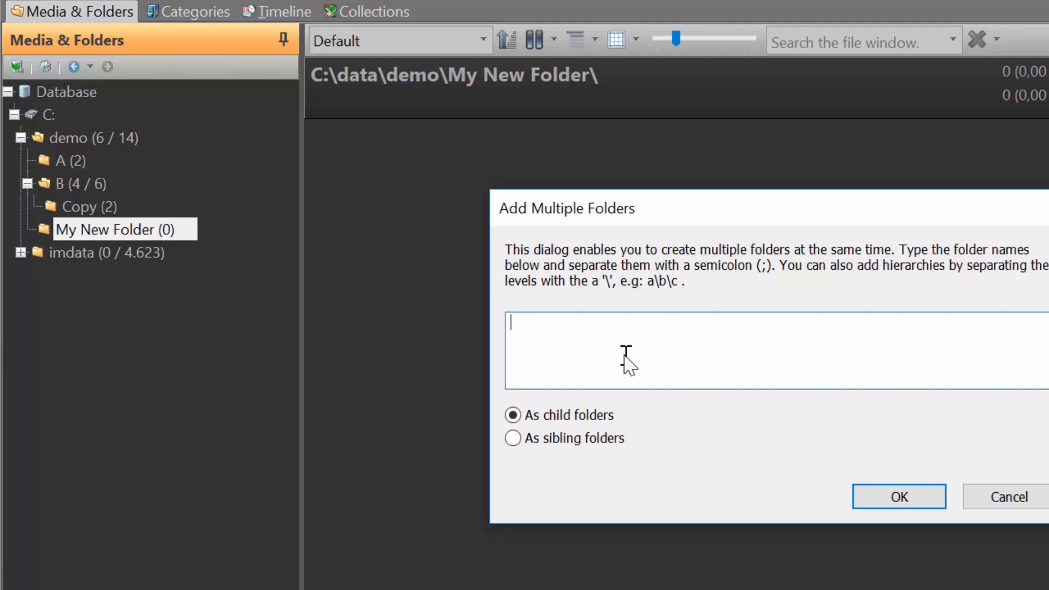
pyautogui.write('Source;Source\\RAW;Editing;Editing\\Done;Final;Final\\For Print')
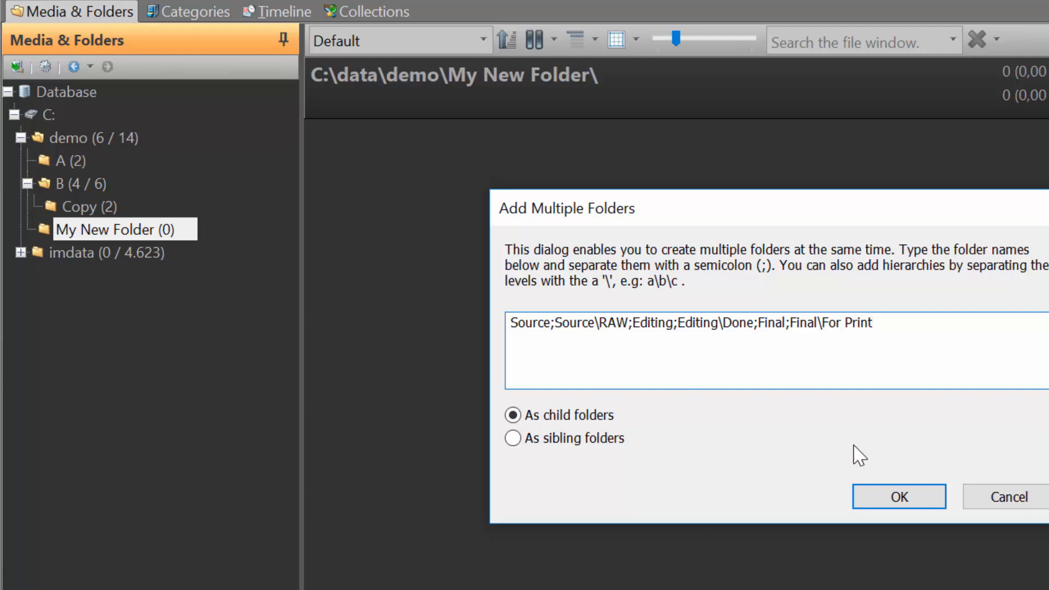
pyautogui.click(898, 497)
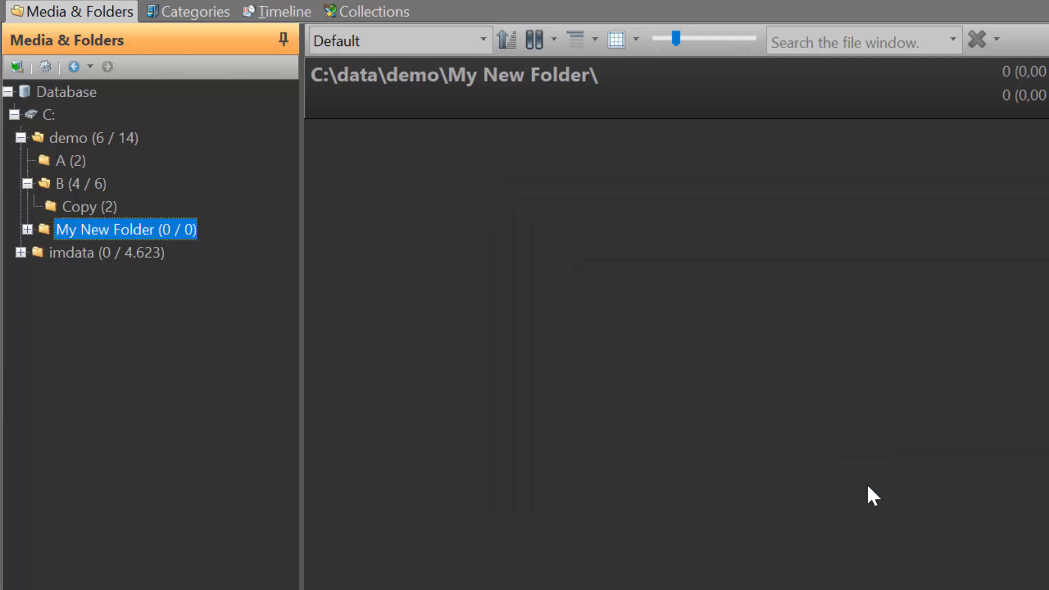
pyautogui.click(27, 229)
pyautogui.click(35, 253)
pyautogui.click(34, 298)
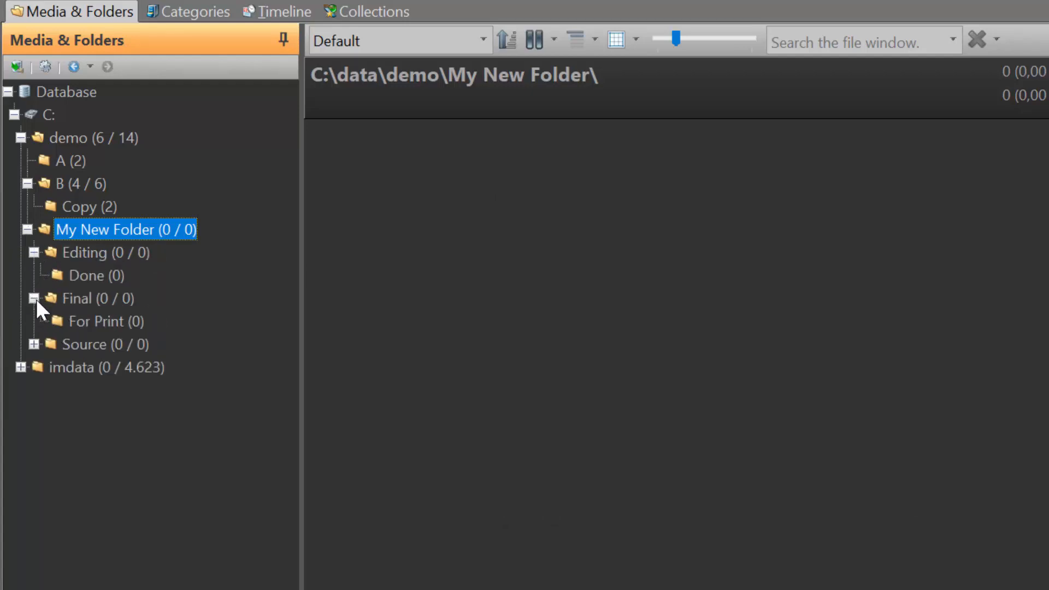
pyautogui.click(32, 344)
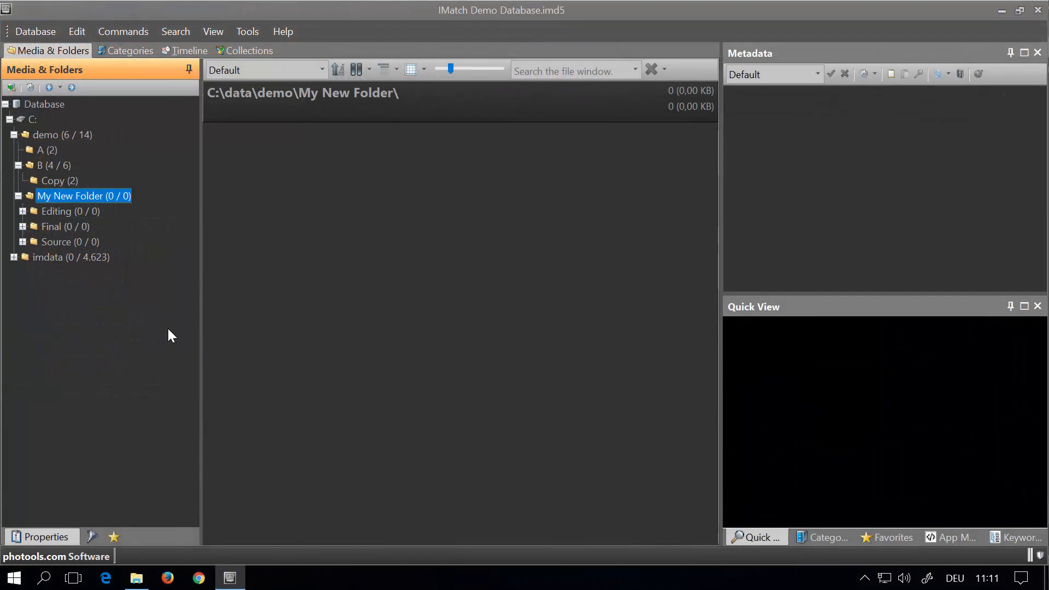
# Step: Delete the child folders Editing, Final and Source of My New Folder from the database and the disk
pyautogui.click(77, 210)
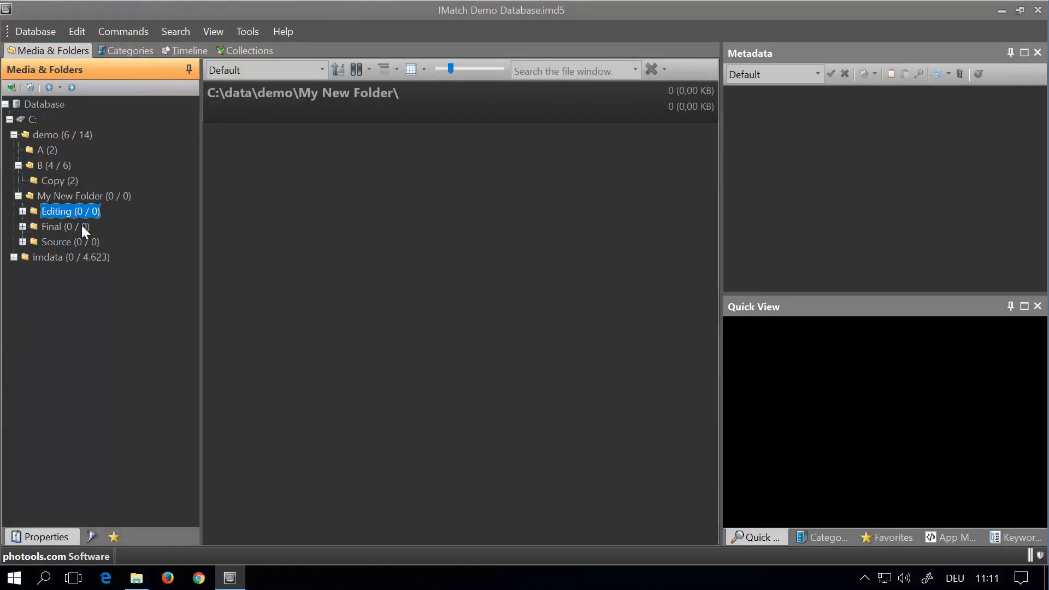
pyautogui.keyDown('shift'); pyautogui.click(77, 242); pyautogui.keyUp('shift')
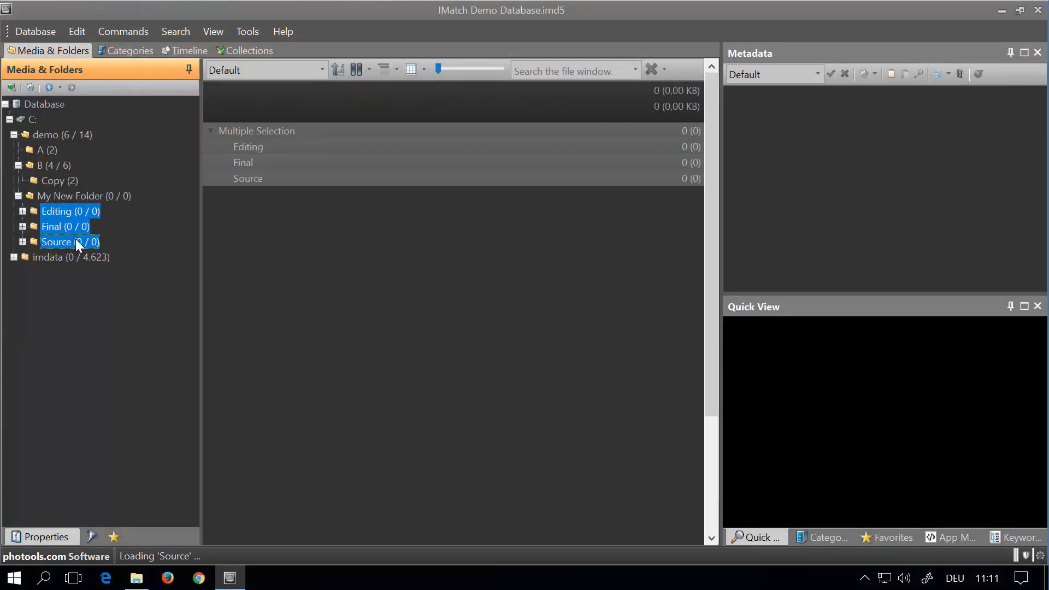
pyautogui.press('Delete')
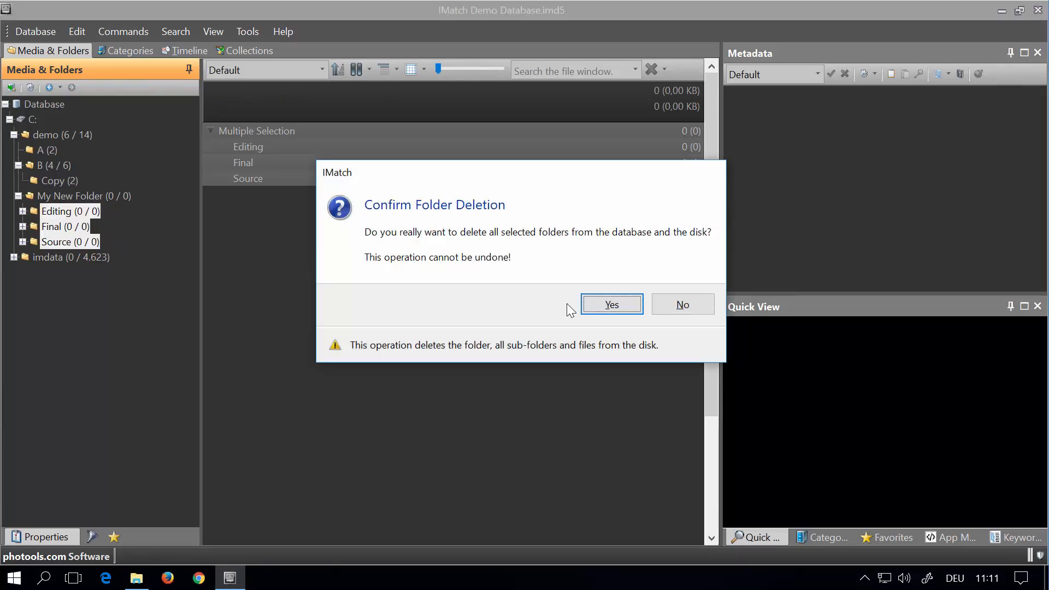
pyautogui.click(611, 304)
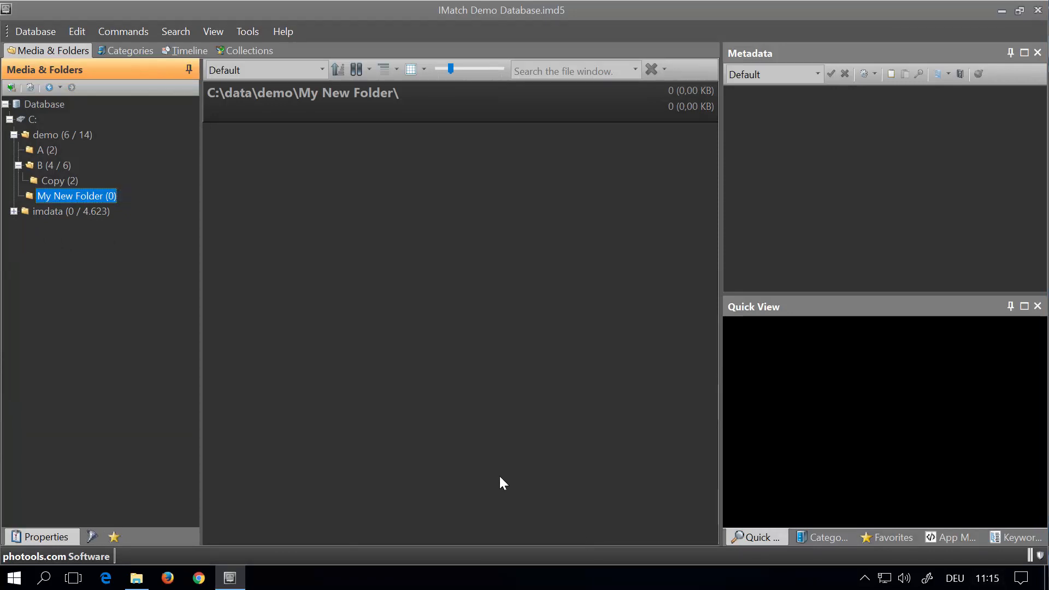
# Step: Copy My New Folder into folder A via the clipboard and expand folder A
pyautogui.click(62, 194)
pyautogui.hotkey('ctrl', 'c')
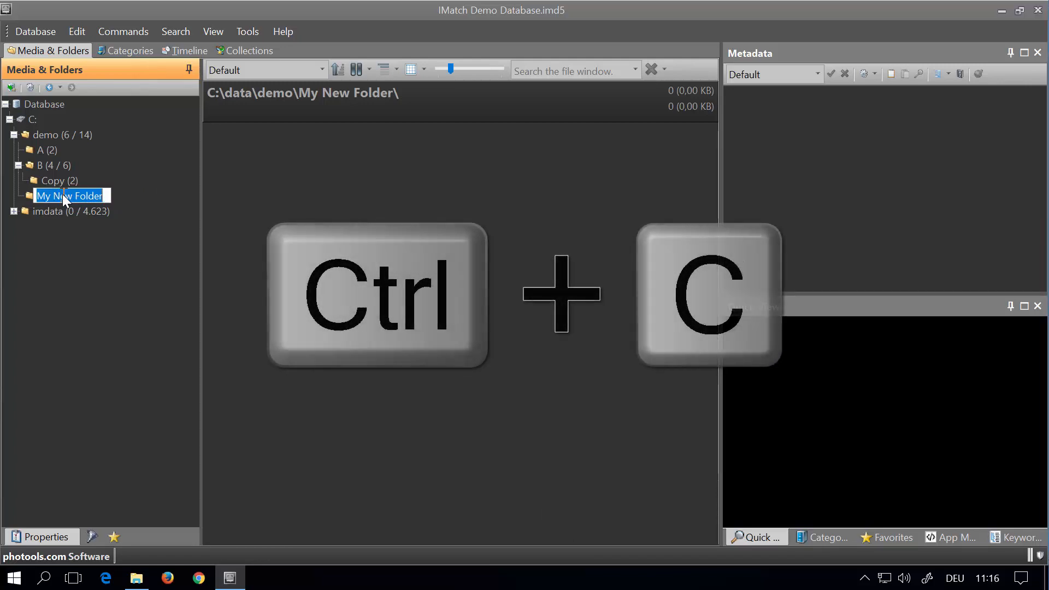
pyautogui.press('Escape')
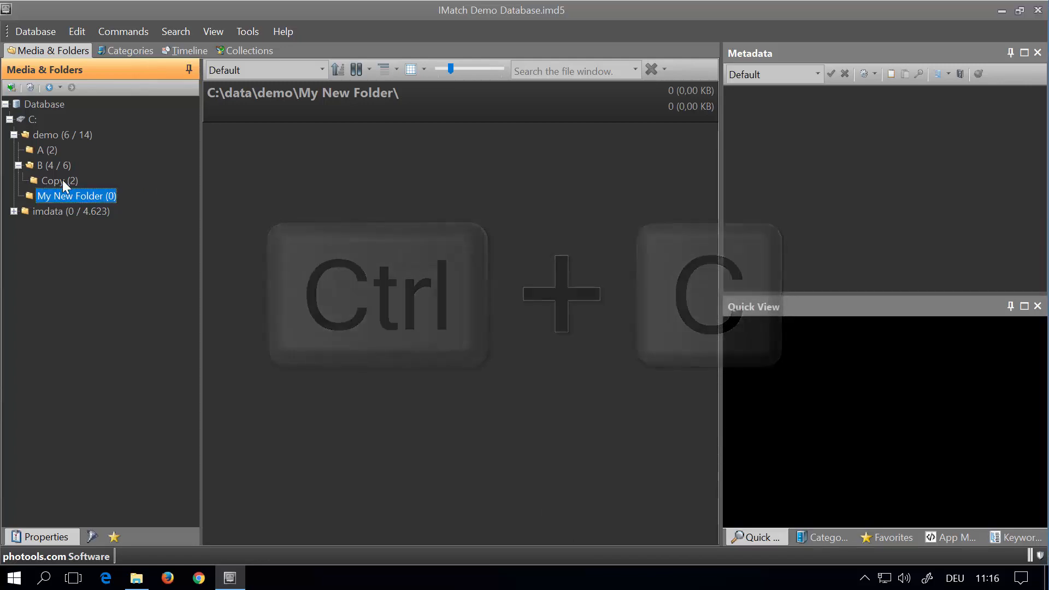
pyautogui.click(39, 149)
pyautogui.hotkey('ctrl', 'v')
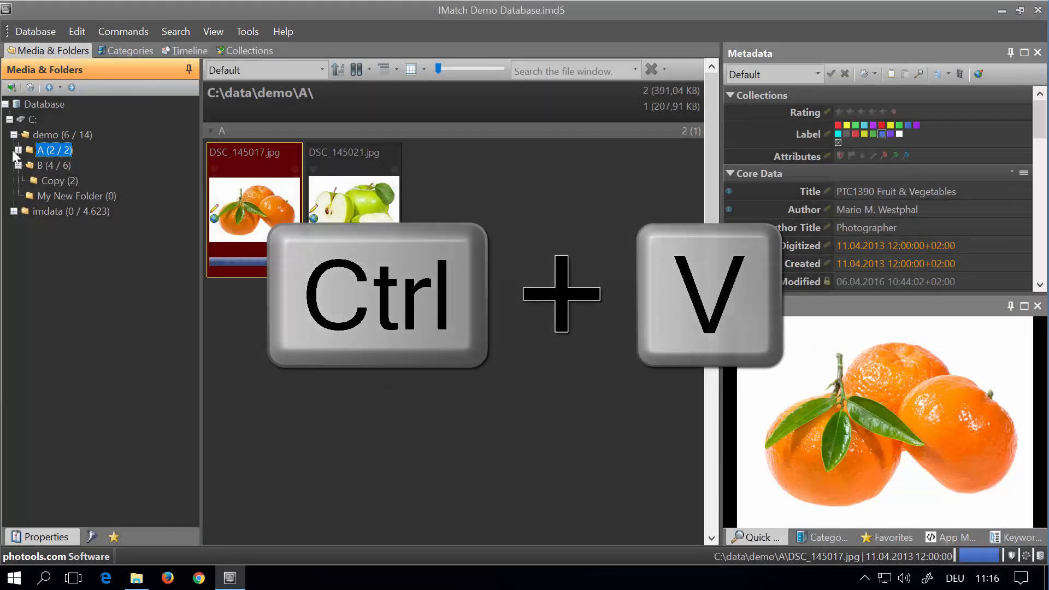
pyautogui.click(18, 150)
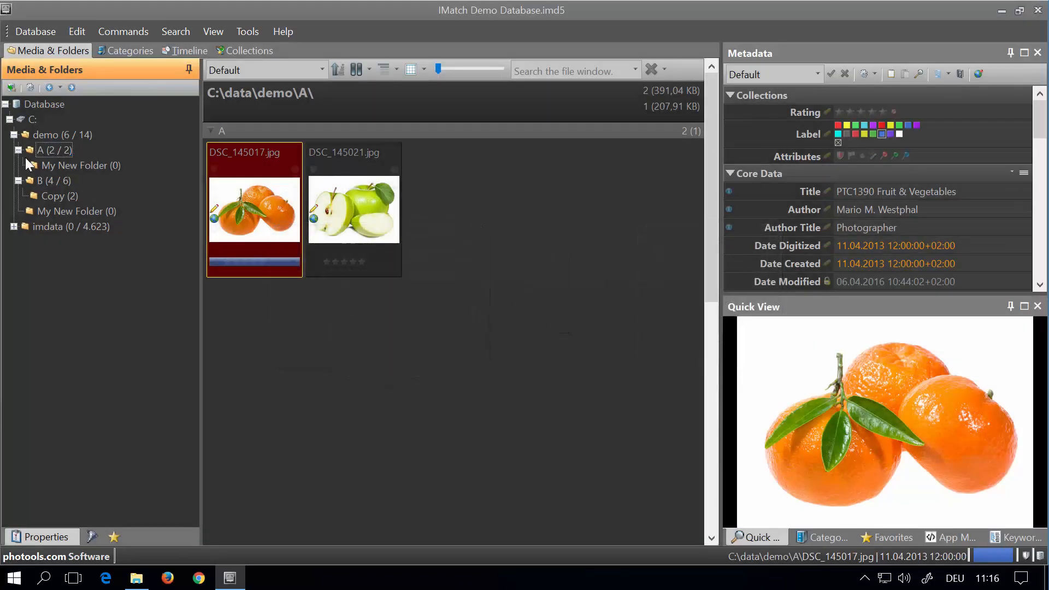
# Step: Delete the My New Folder copy inside folder A
pyautogui.click(91, 165)
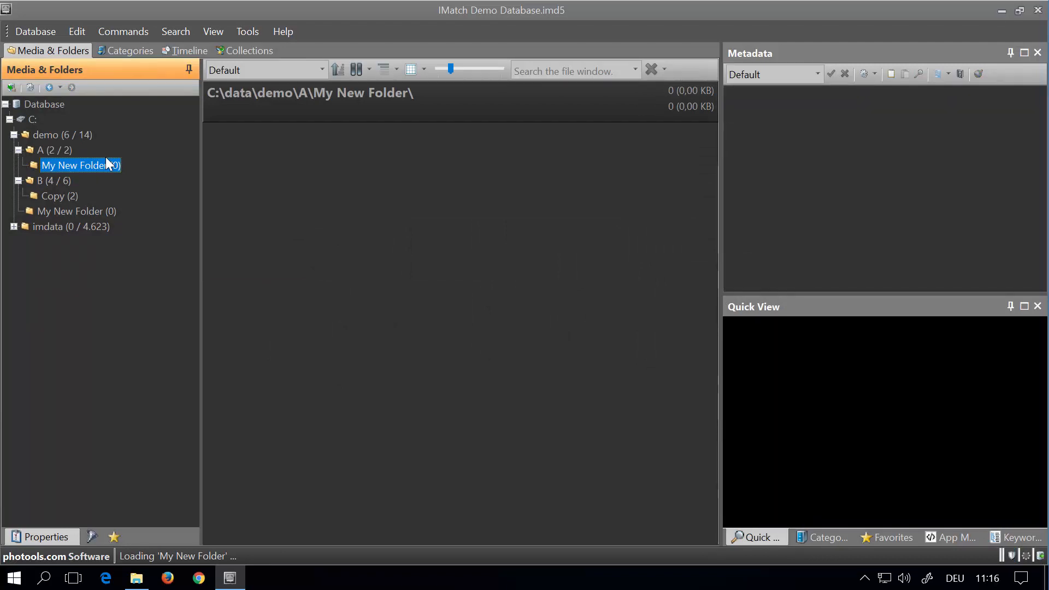
pyautogui.press('Delete')
pyautogui.press('Return')
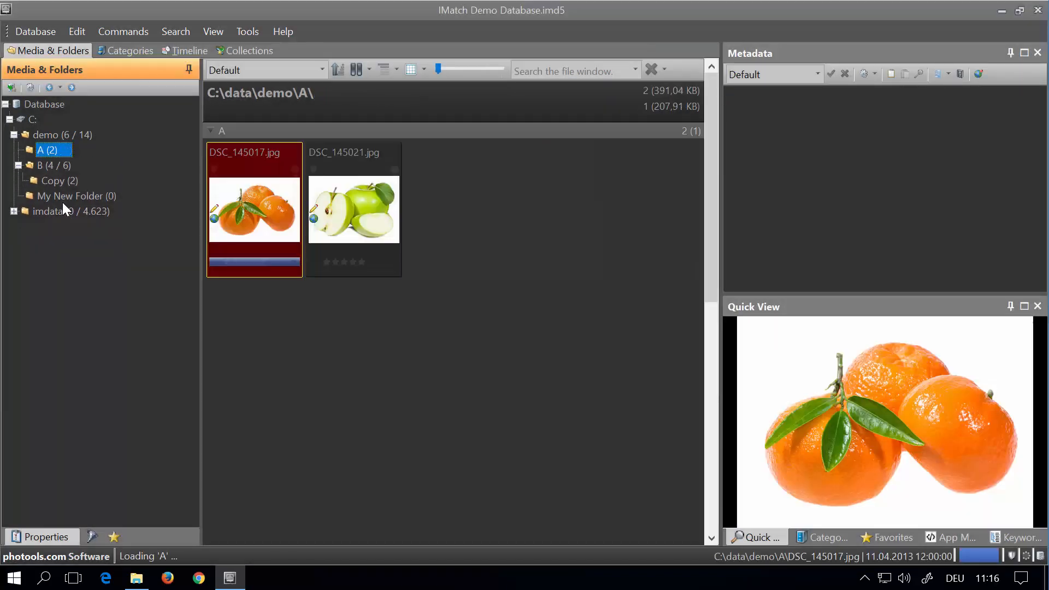
# Step: Move My New Folder from the demo folder into folder A via the clipboard and expand folder A
pyautogui.click(65, 195)
pyautogui.hotkey('ctrl', 'x')
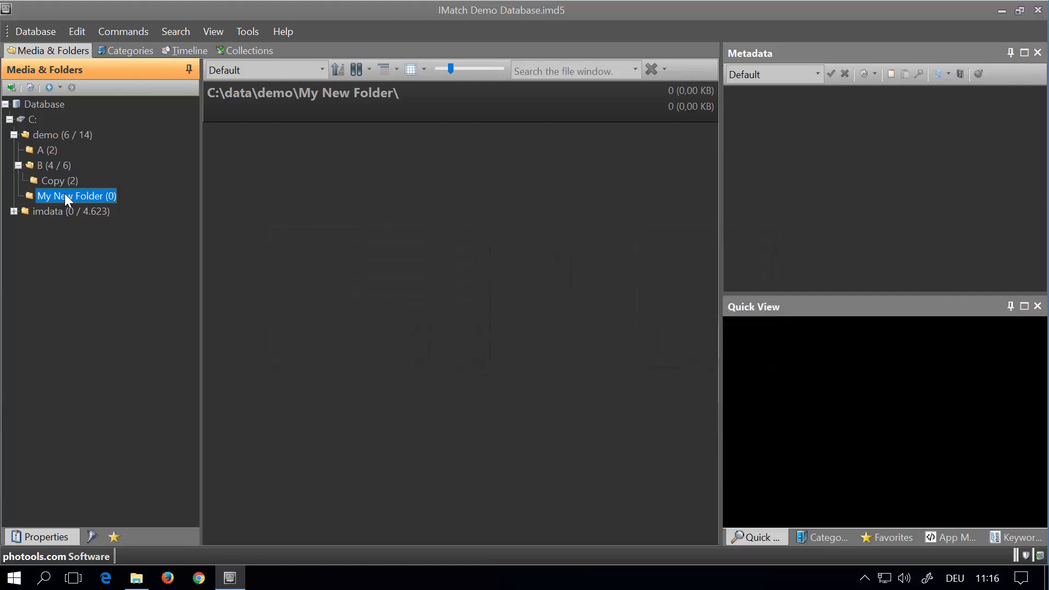
pyautogui.click(39, 149)
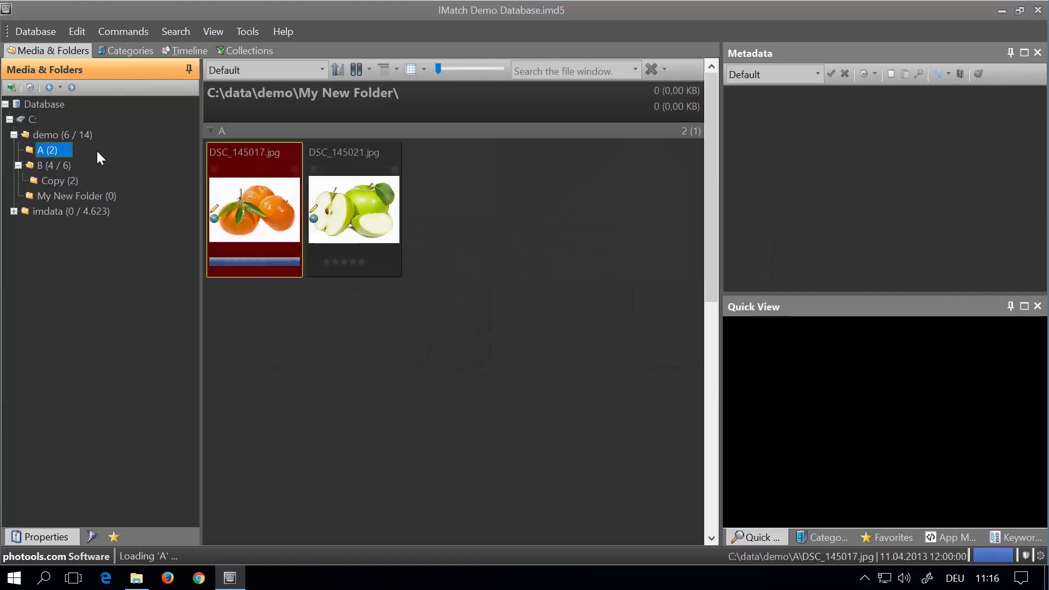
pyautogui.hotkey('ctrl', 'v')
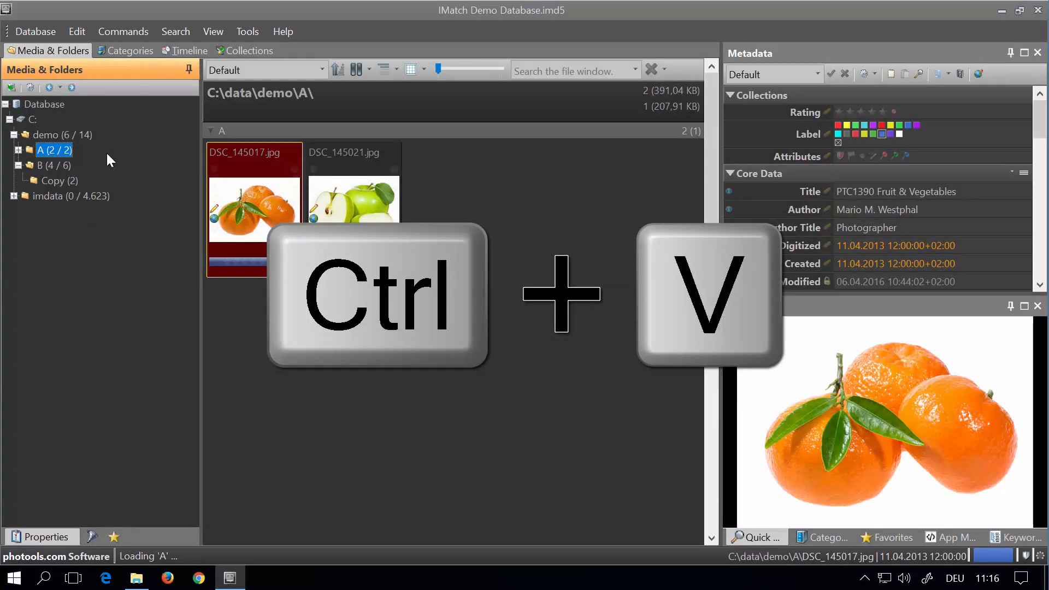
pyautogui.click(18, 150)
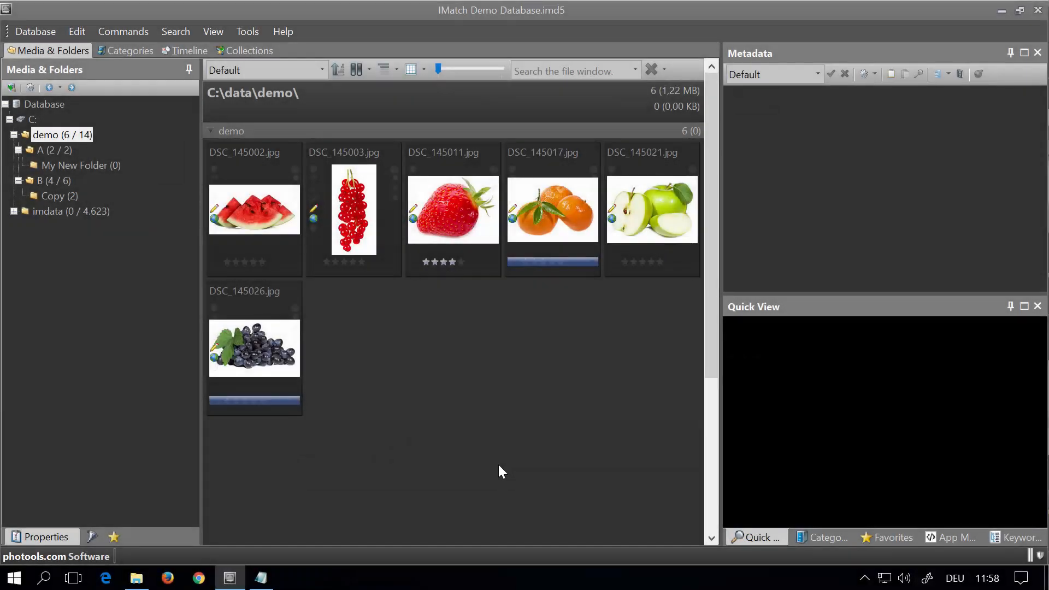
# Step: Show the file DSC_145002.jpg in Windows Explorer, close that window, and open the demo folder in Windows Explorer
pyautogui.click(262, 205)
pyautogui.rightClick(262, 205)
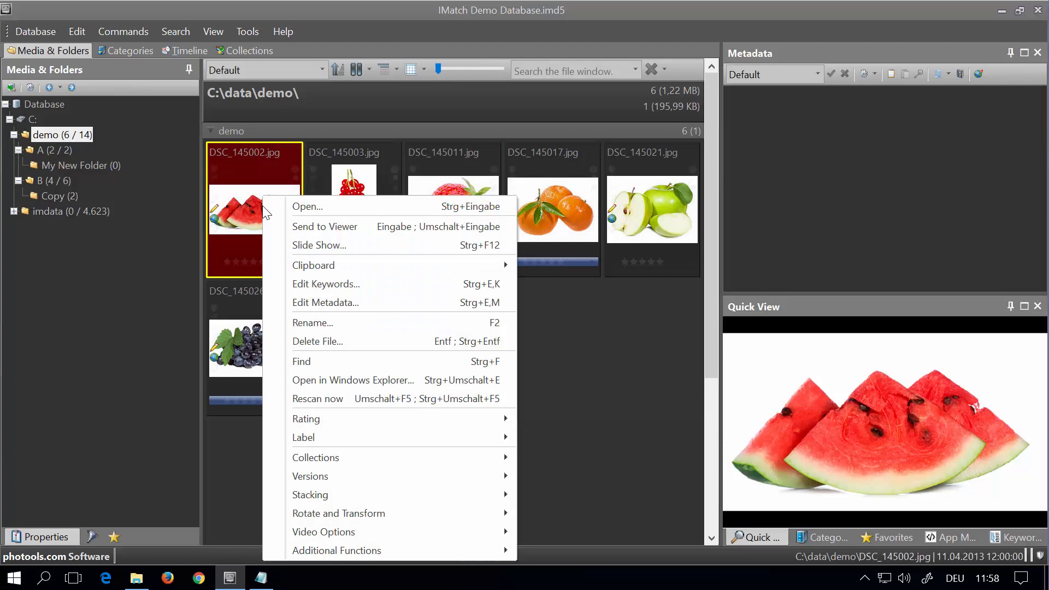
pyautogui.click(340, 380)
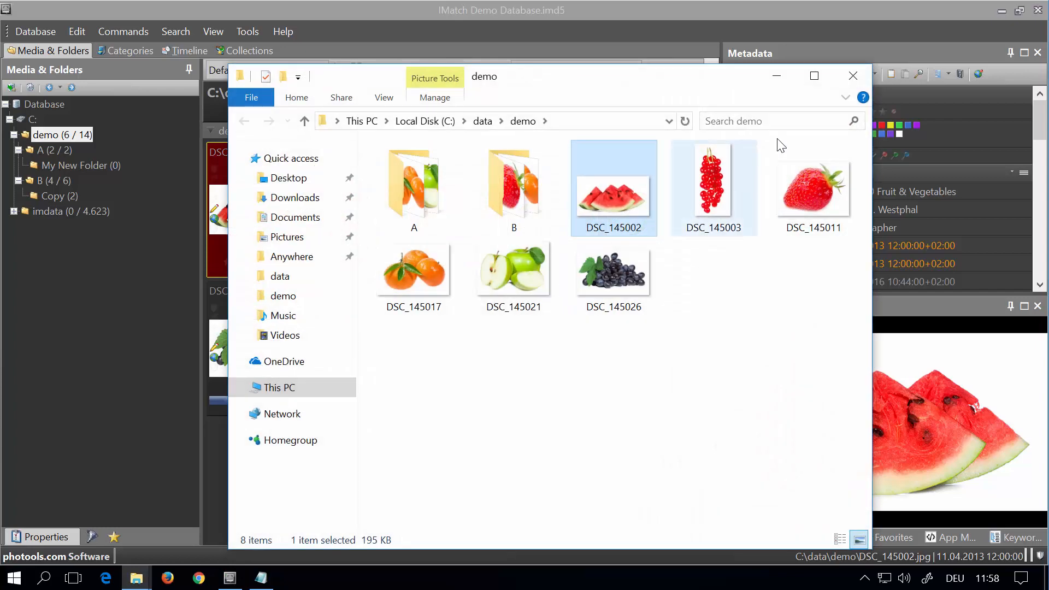
pyautogui.click(853, 76)
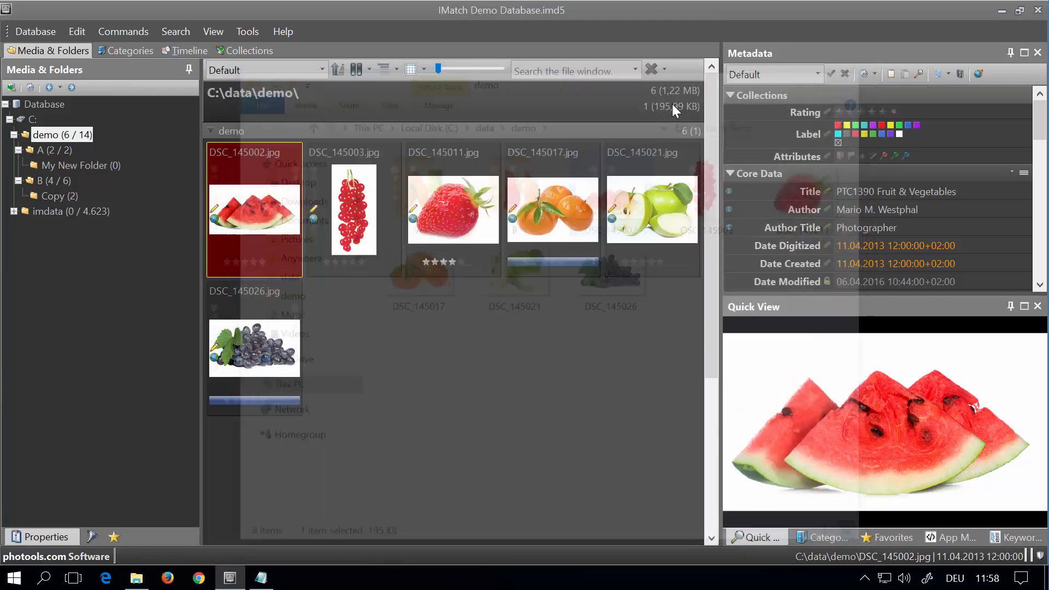
pyautogui.rightClick(71, 135)
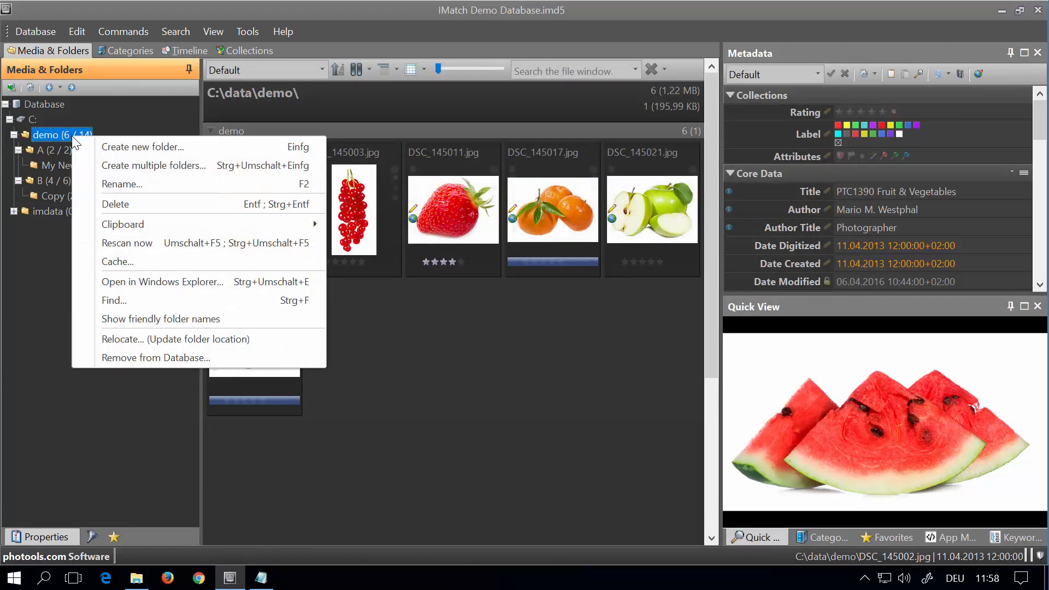
pyautogui.click(162, 283)
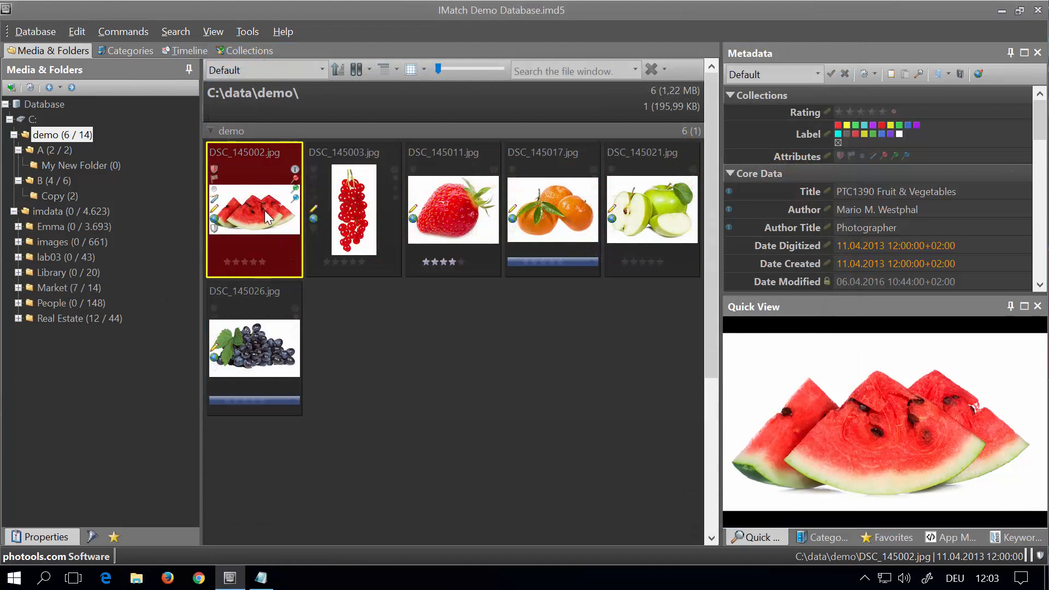
# Step: Bring up the Windows menu for the file DSC_145002.jpg from its additional functions
pyautogui.rightClick(256, 198)
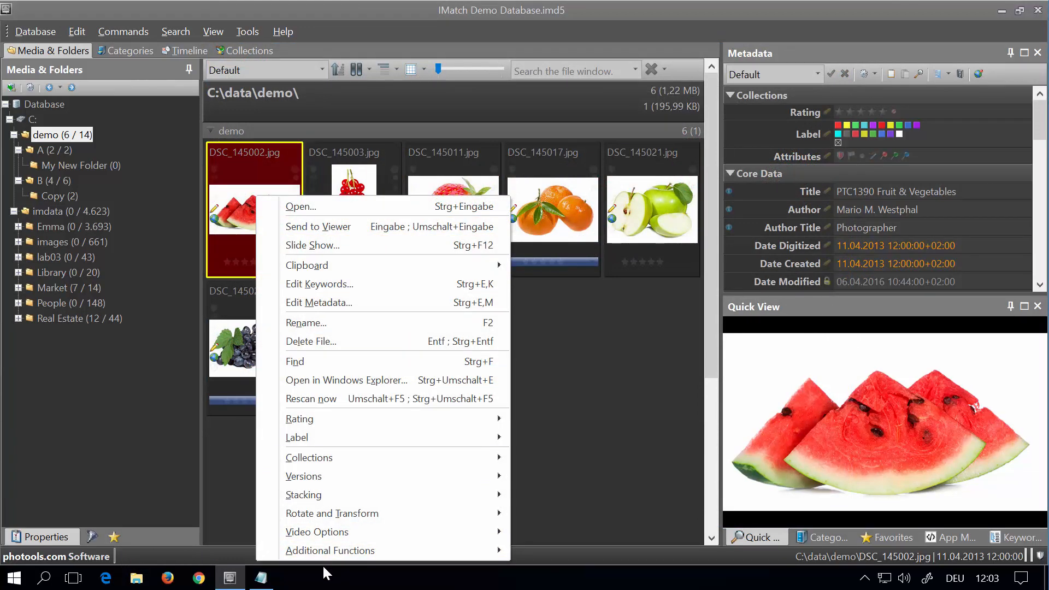
pyautogui.moveTo(330, 553)
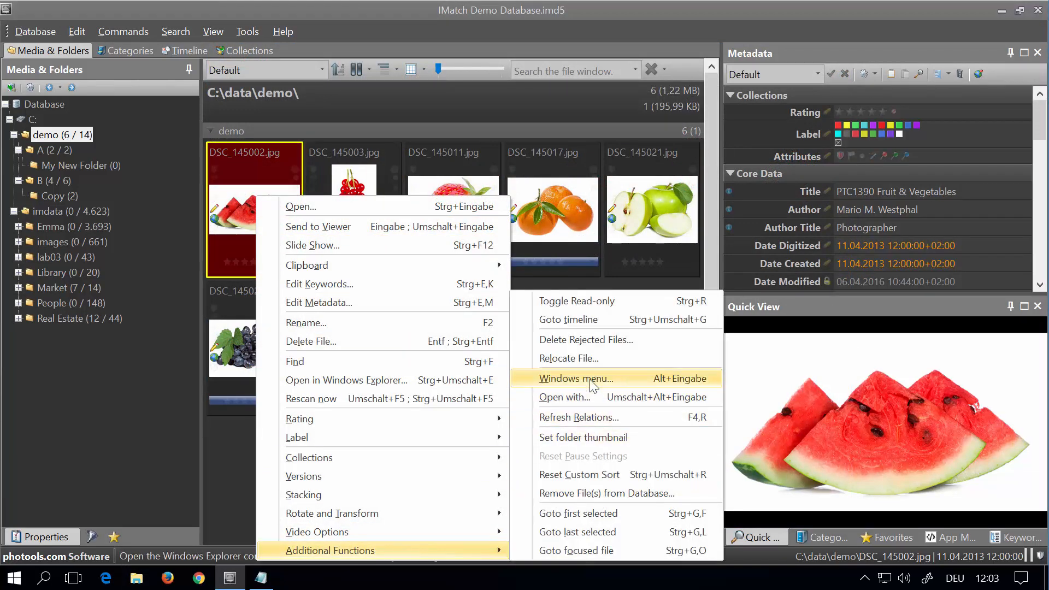
pyautogui.click(236, 452)
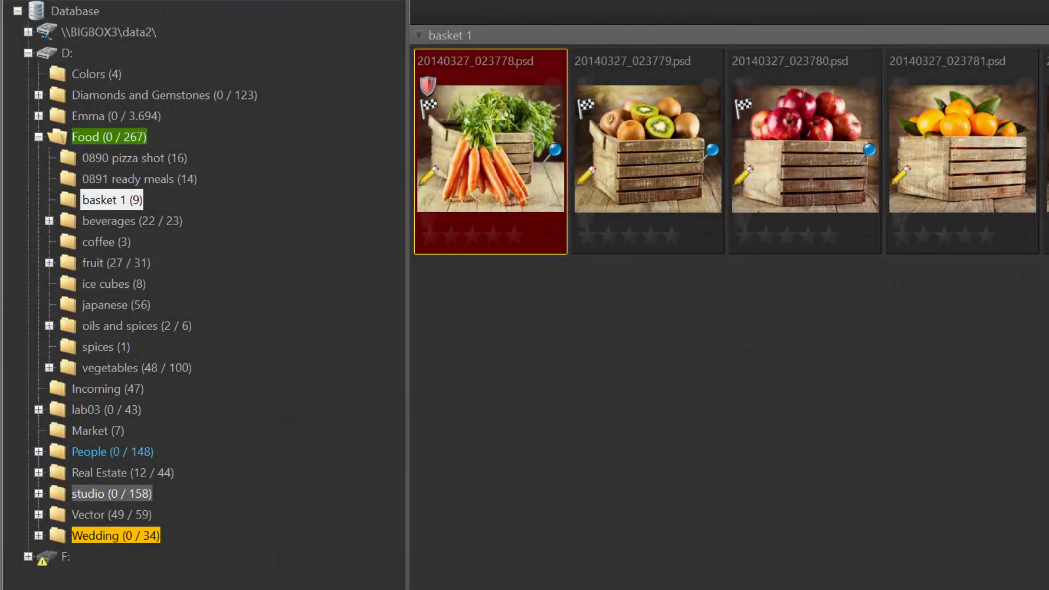
# Step: Call the Open with command for the carrot image 20140327_023778.psd in the basket 1 folder
pyautogui.rightClick(459, 164)
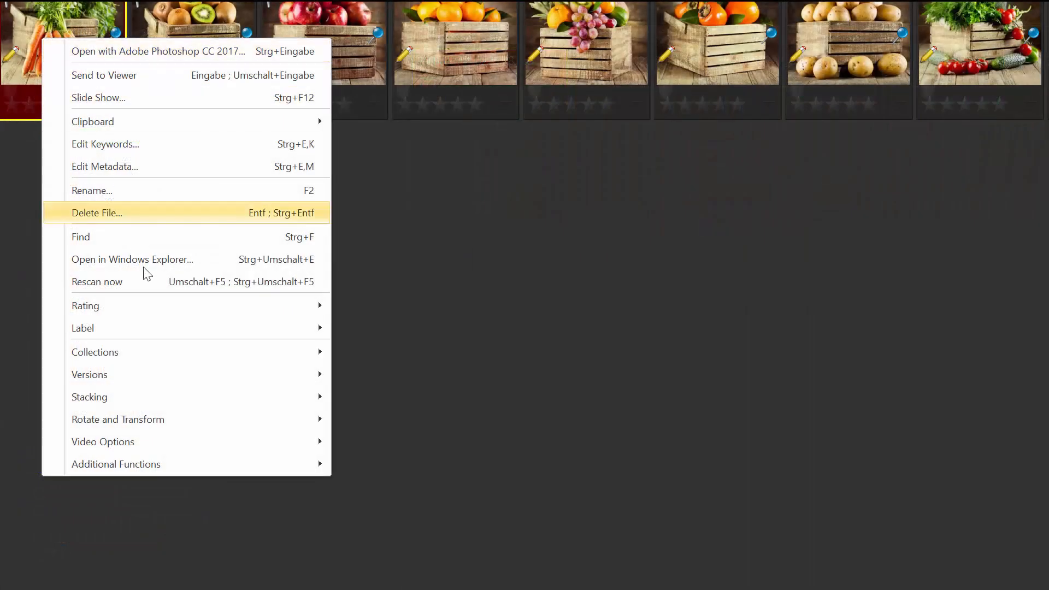
pyautogui.moveTo(107, 463)
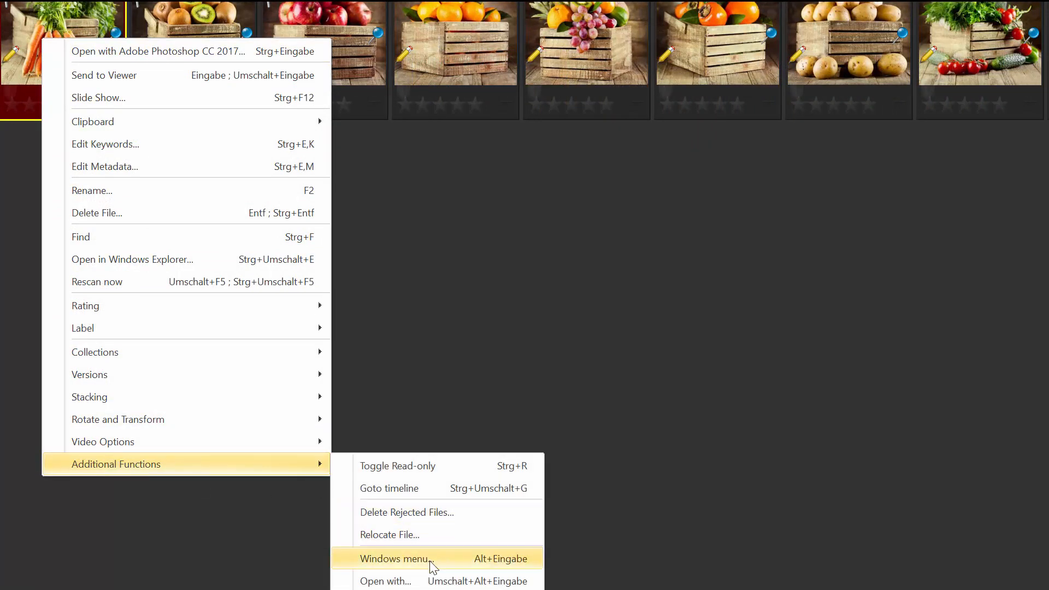
pyautogui.click(424, 580)
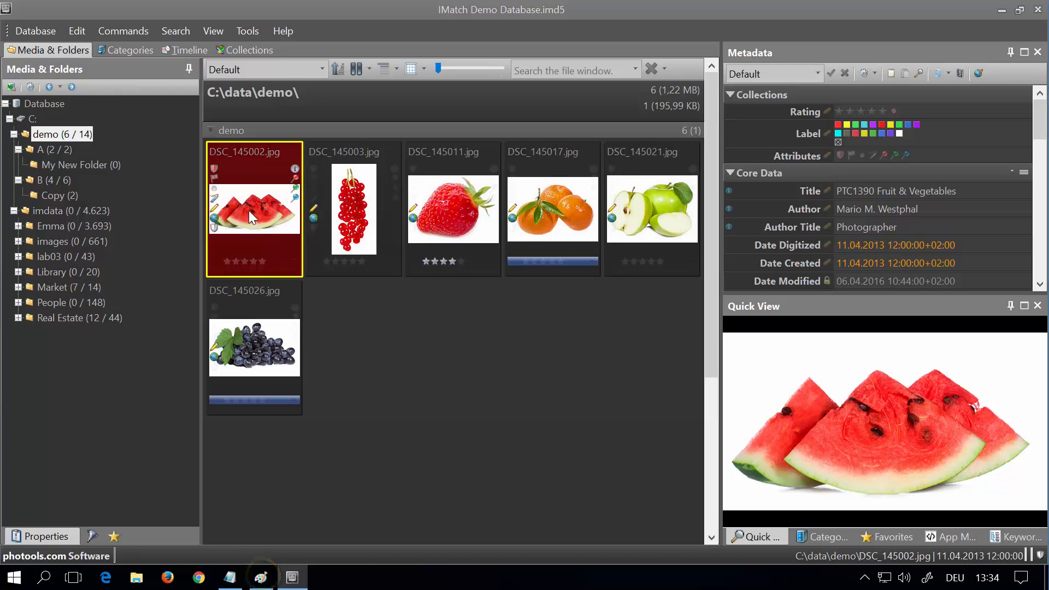
# Step: Transfer the image DSC_145002.jpg from the file window to another application
pyautogui.moveTo(250, 211)
pyautogui.mouseDown()
pyautogui.moveTo(284, 536)
pyautogui.moveTo(261, 574)
pyautogui.moveTo(320, 380)
pyautogui.mouseUp()
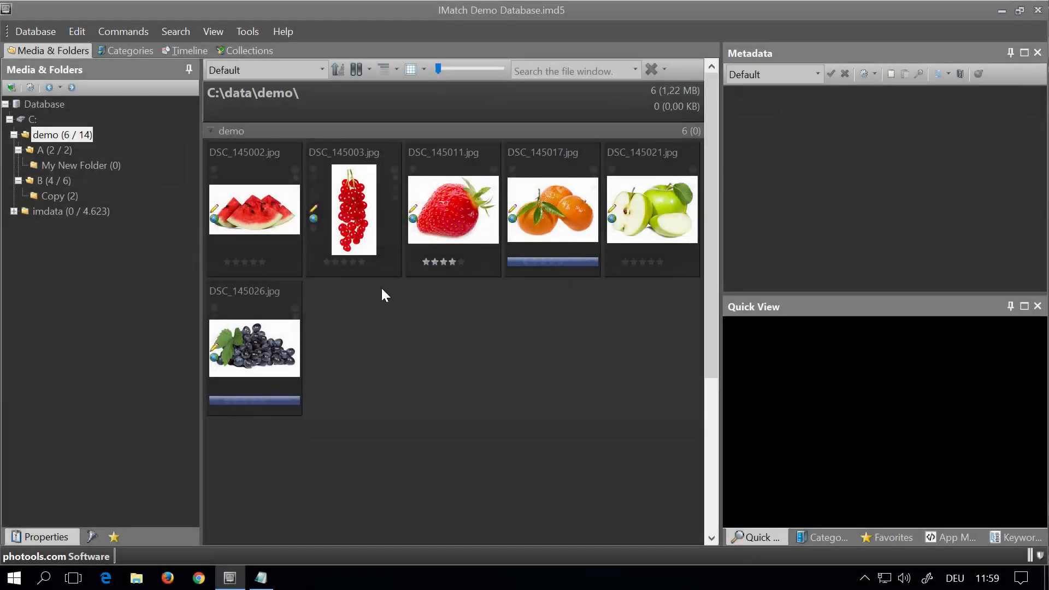
# Step: Copy all six image files in the demo folder and paste their full paths into Notepad
pyautogui.click(261, 202)
pyautogui.keyDown('shift'); pyautogui.click(256, 335); pyautogui.keyUp('shift')
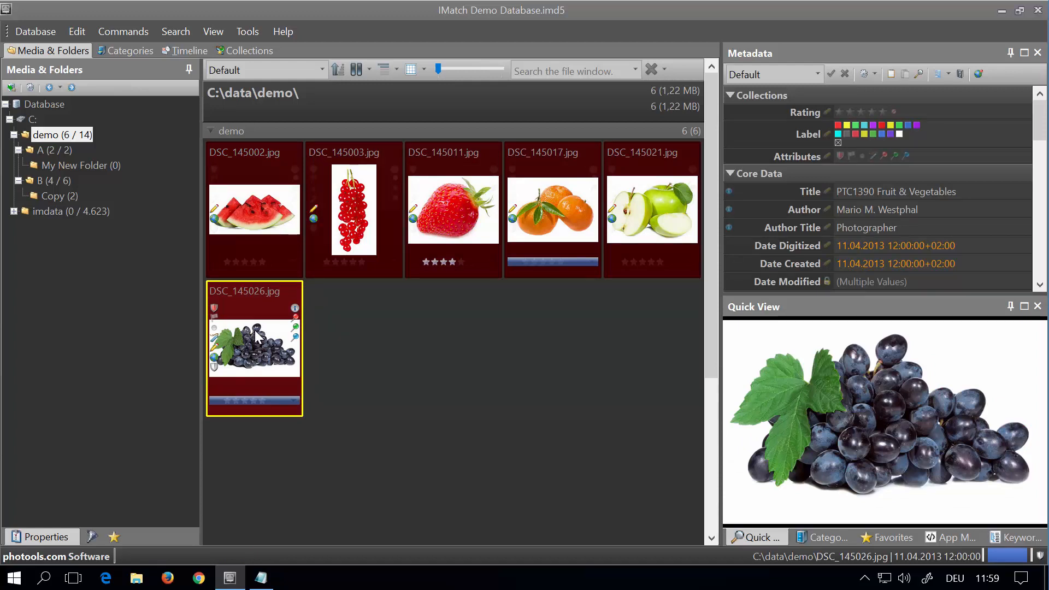
pyautogui.click(260, 577)
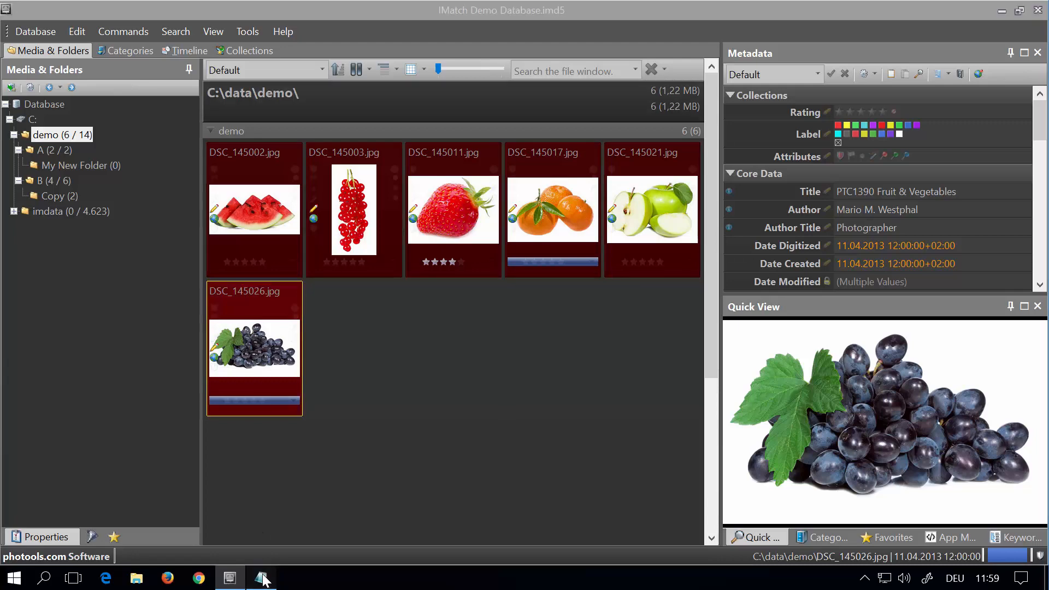
pyautogui.write('C:\\data\\demo\\DSC_145002.jpg C:\\data\\demo\\DSC_145003.jpg C:\\data\\demo\\DSC_145011.jpg C:\\data\\demo\\DSC_145017.jpg C:\\data\\demo\\DSC_145021.jpg C:\\data\\demo\\DSC_145026.jpg')
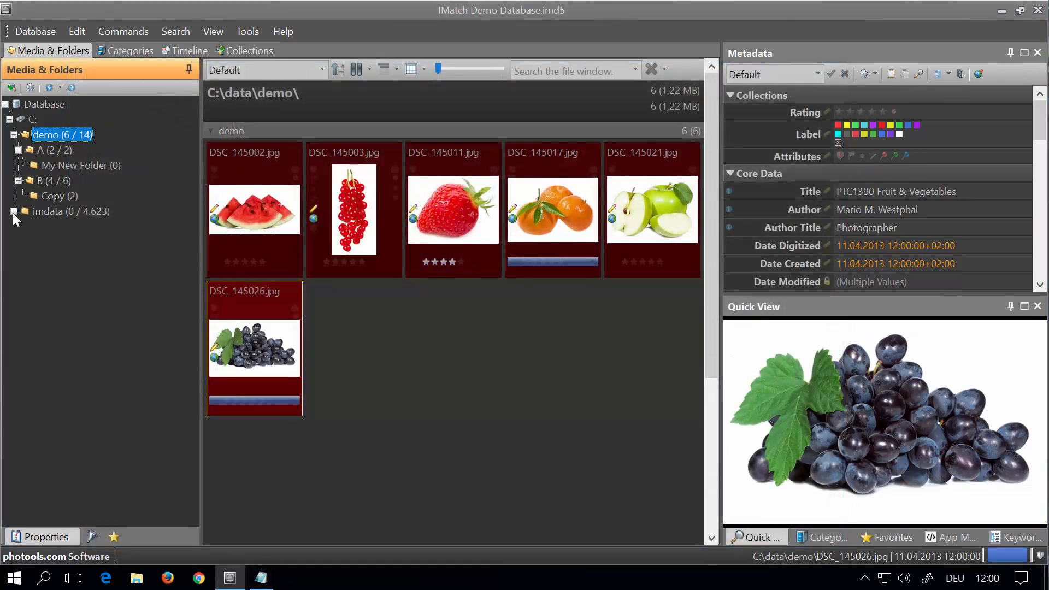
# Step: Expand imdata, copy all its child folders from Emma to Real Estate, and paste their paths into Notepad
pyautogui.click(13, 212)
pyautogui.click(76, 228)
pyautogui.hotkey('ctrl', 'c')
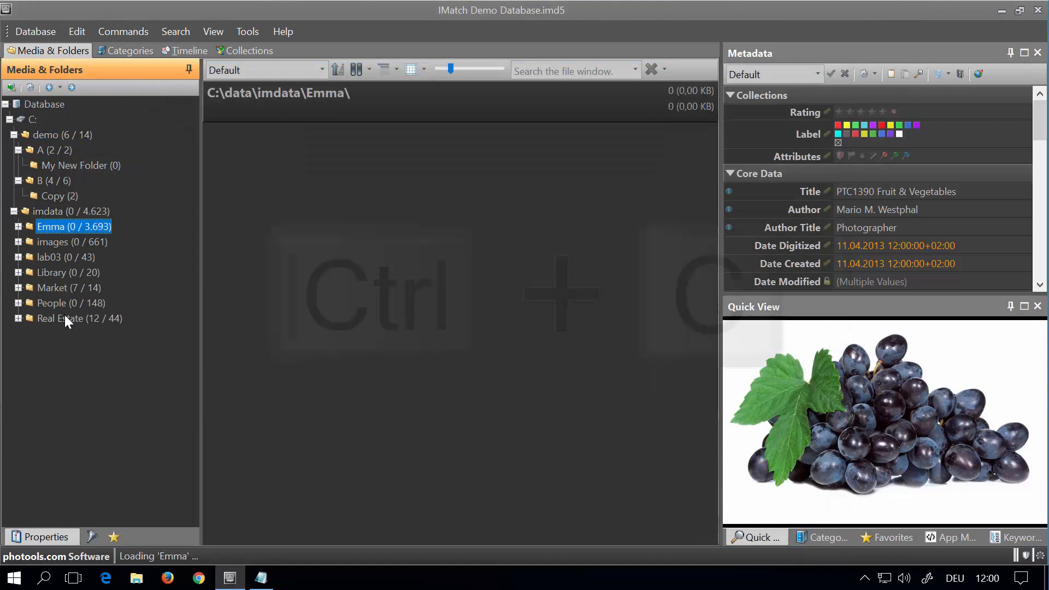
pyautogui.keyDown('shift'); pyautogui.click(64, 316); pyautogui.keyUp('shift')
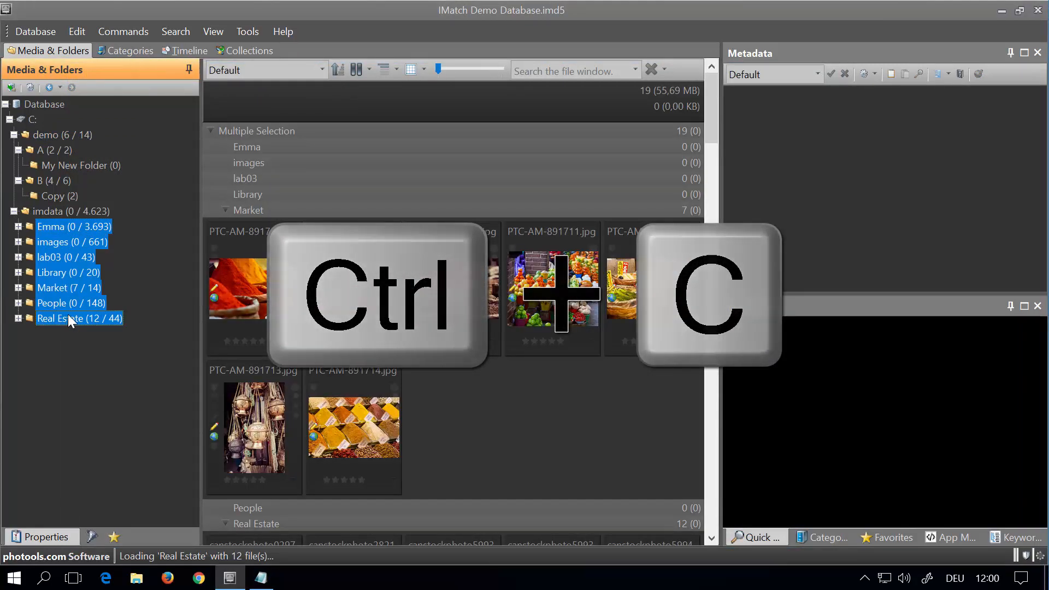
pyautogui.click(261, 577)
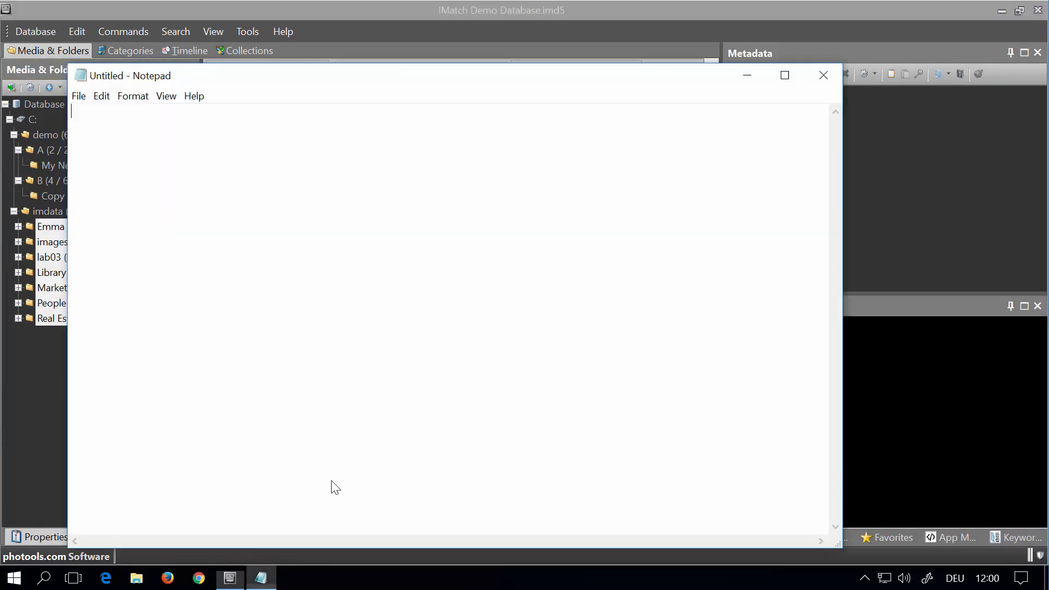
pyautogui.hotkey('ctrl', 'v')
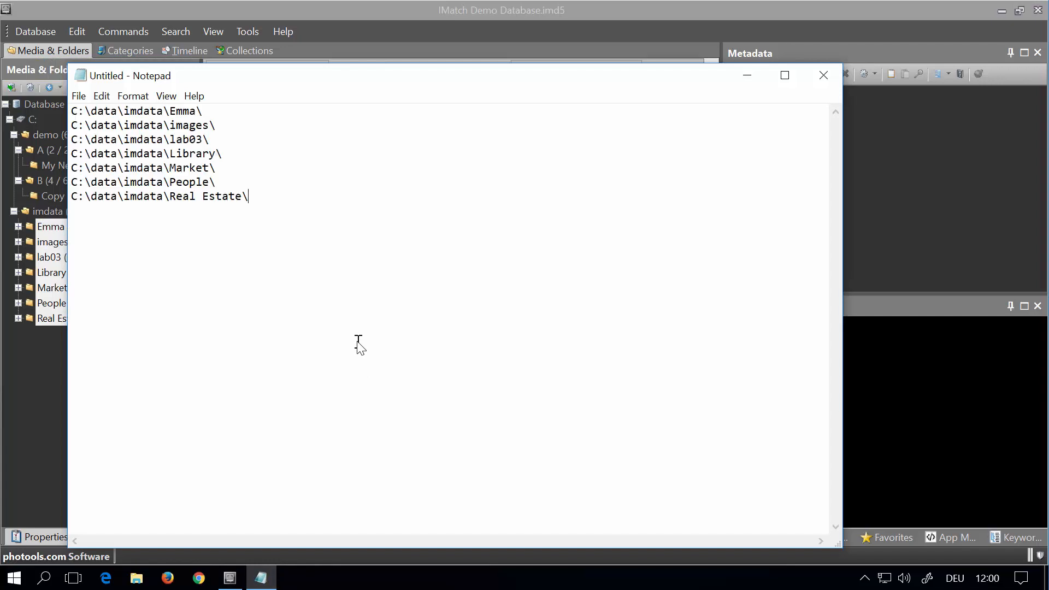